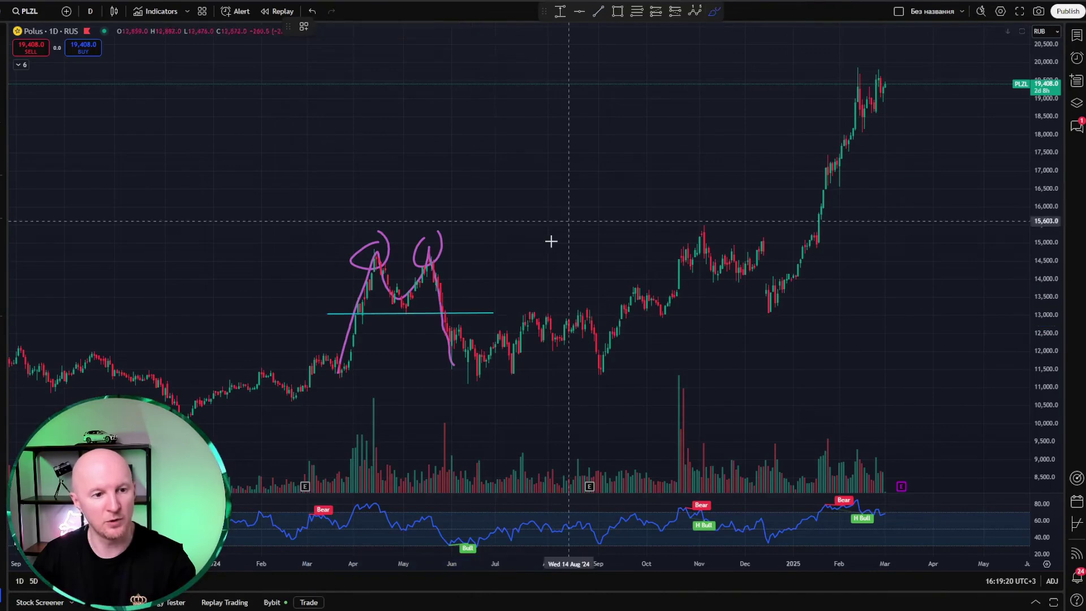
Step: Brush the June 2024 drop and rebound after the double top, and sketch a double top continuing upward at the February 2025 highs
{"action": "mouse_move", "coordinate": [442, 313]}
{"action": "left_mouse_down"}
{"action": "mouse_move", "coordinate": [479, 385]}
{"action": "mouse_move", "coordinate": [496, 346]}
{"action": "left_mouse_up"}
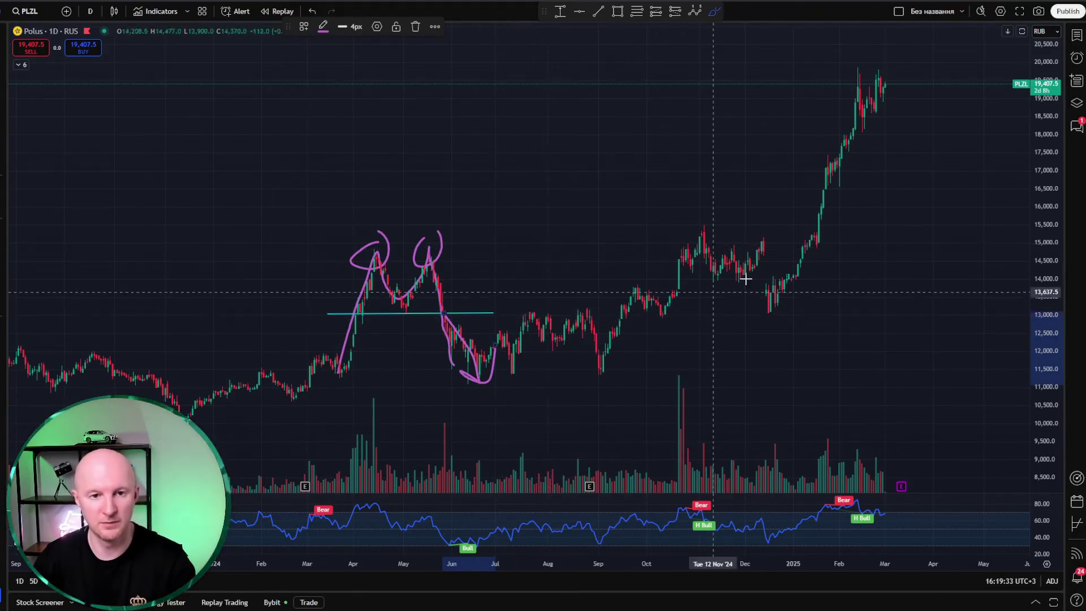
{"action": "left_click_drag", "start_coordinate": [838, 114], "coordinate": [858, 67]}
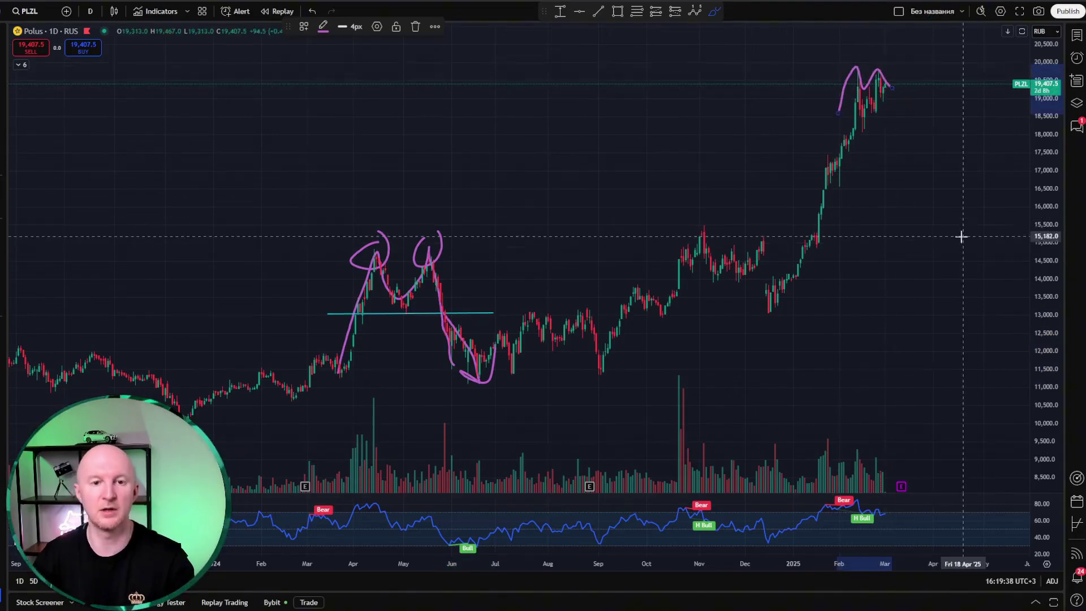
{"action": "left_click_drag", "start_coordinate": [893, 84], "coordinate": [942, 33]}
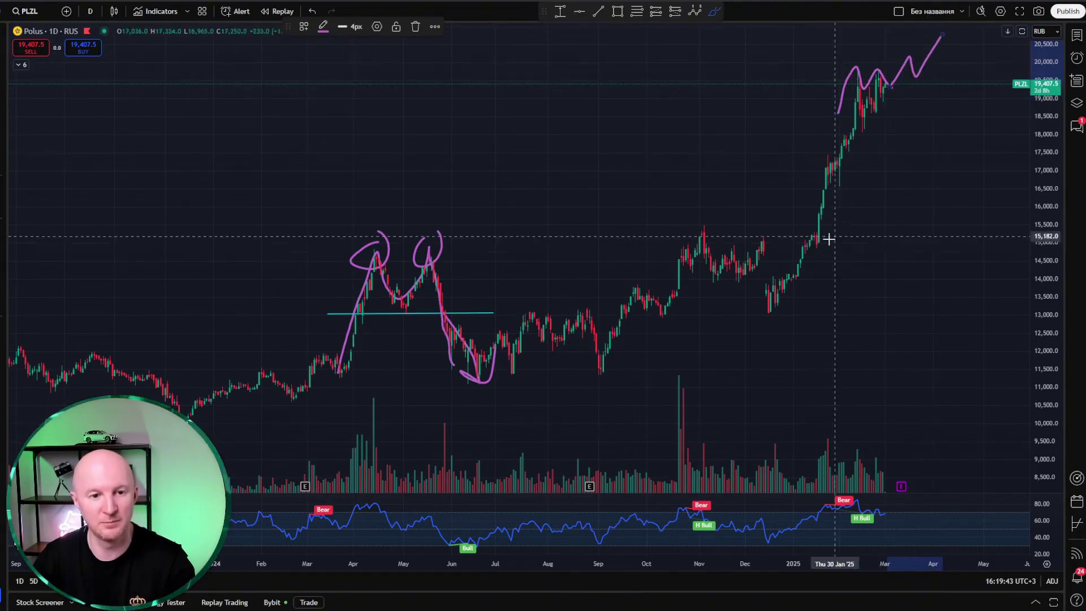
Step: Delete all brush strokes and the neckline from the PLZL chart
{"action": "key", "text": "Delete"}
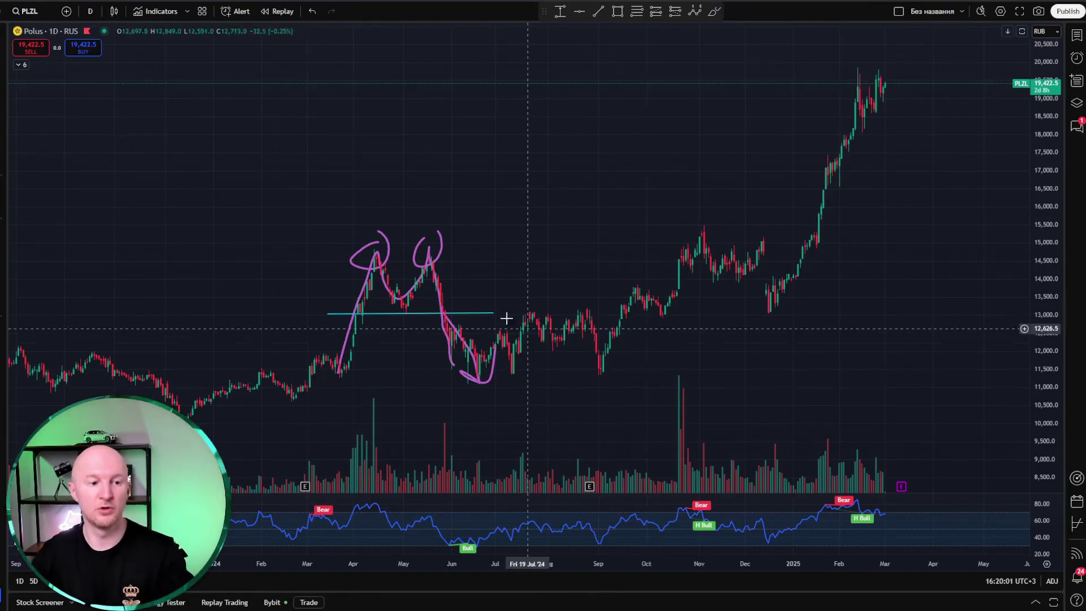
{"action": "left_click", "coordinate": [436, 251]}
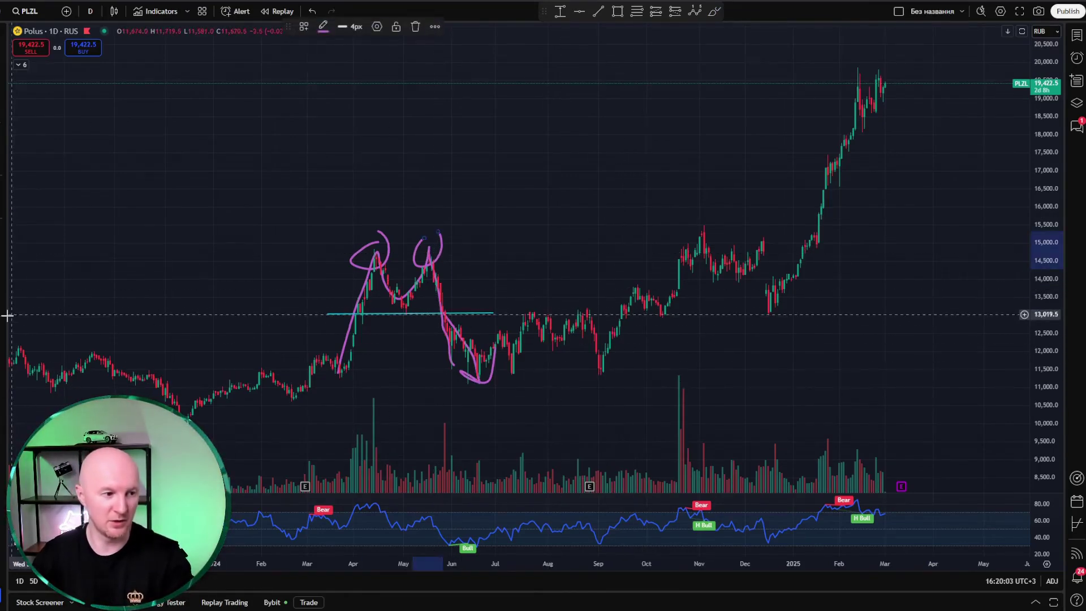
{"action": "left_click", "coordinate": [44, 329]}
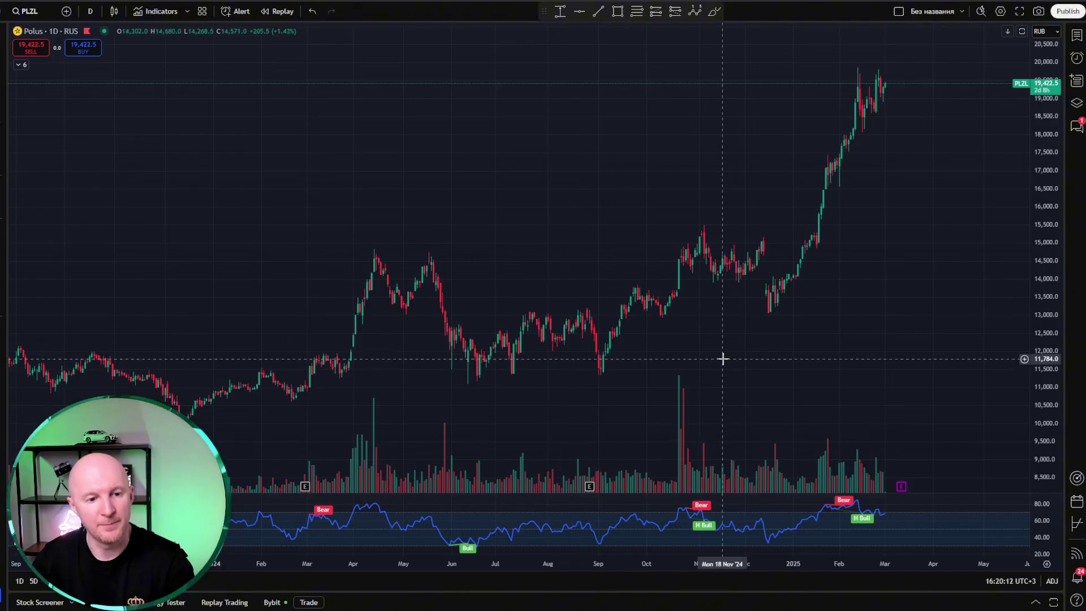
Step: Circle the two April and May 2024 peaks of the double top with the Brush tool
{"action": "scroll", "coordinate": [722, 359], "scroll_direction": "up", "scroll_amount": 5}
{"action": "scroll", "coordinate": [947, 282], "scroll_direction": "up", "scroll_amount": 4}
{"action": "left_click_drag", "start_coordinate": [558, 359], "coordinate": [808, 320]}
{"action": "left_click_drag", "start_coordinate": [529, 351], "coordinate": [730, 317]}
{"action": "left_click_drag", "start_coordinate": [542, 314], "coordinate": [860, 239]}
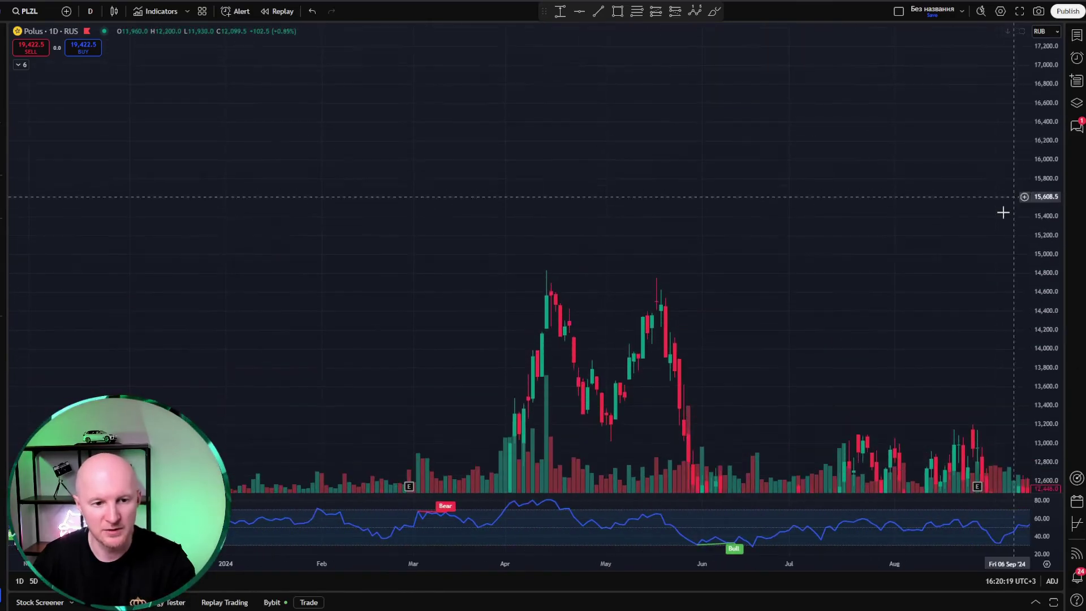
{"action": "left_click", "coordinate": [715, 11]}
{"action": "left_click_drag", "start_coordinate": [667, 180], "coordinate": [656, 181]}
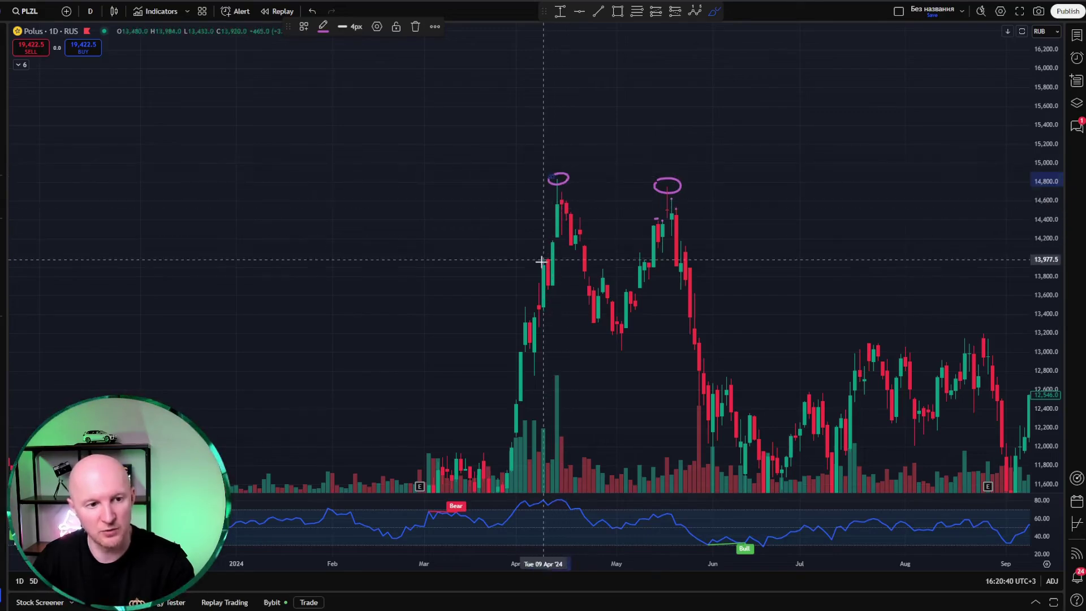
Step: Brush downward arrows above the two circled peaks of the double top
{"action": "mouse_move", "coordinate": [534, 116]}
{"action": "left_mouse_down"}
{"action": "mouse_move", "coordinate": [538, 161]}
{"action": "mouse_move", "coordinate": [570, 103]}
{"action": "mouse_move", "coordinate": [539, 160]}
{"action": "left_mouse_up"}
{"action": "left_click_drag", "start_coordinate": [655, 68], "coordinate": [661, 167]}
{"action": "mouse_move", "coordinate": [640, 120]}
{"action": "left_mouse_down"}
{"action": "mouse_move", "coordinate": [654, 150]}
{"action": "mouse_move", "coordinate": [690, 112]}
{"action": "left_mouse_up"}
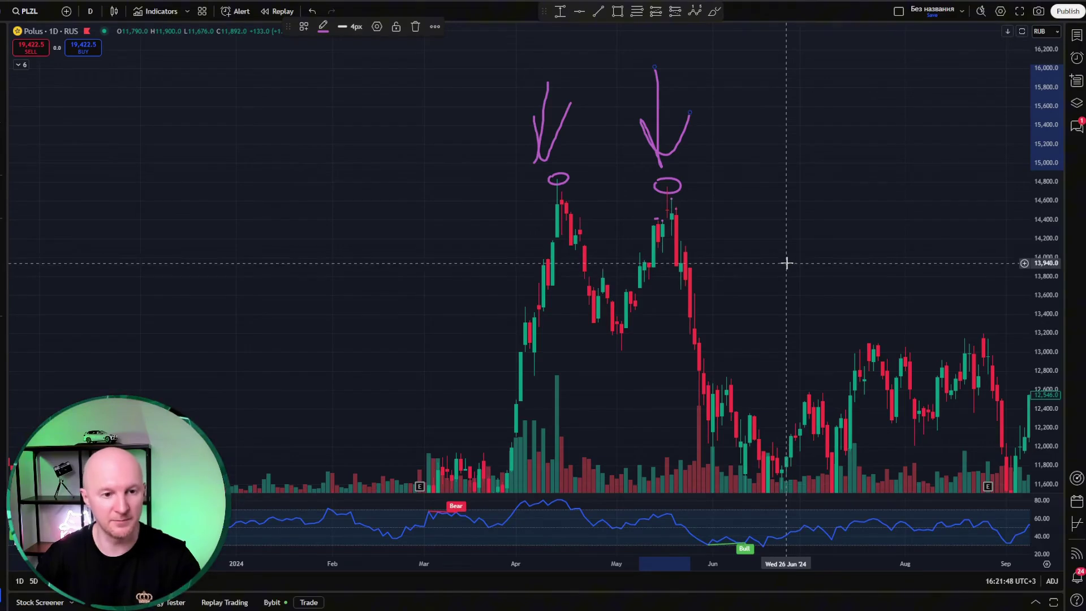
Step: Search the indicators for "william" and add Williams Fractals to the chart
{"action": "left_click", "coordinate": [140, 13]}
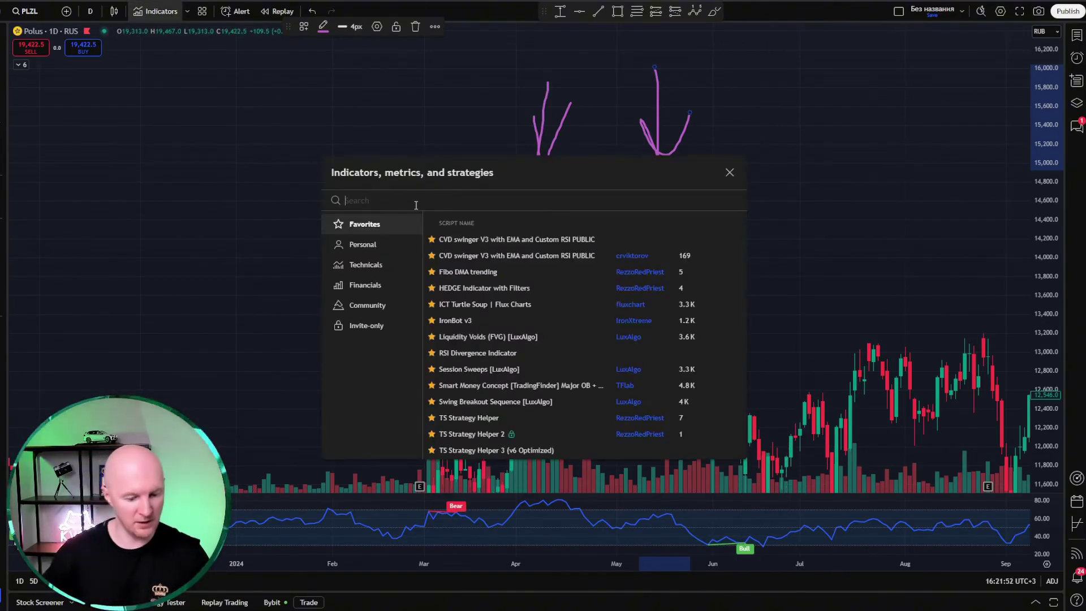
{"action": "type", "text": "willia"}
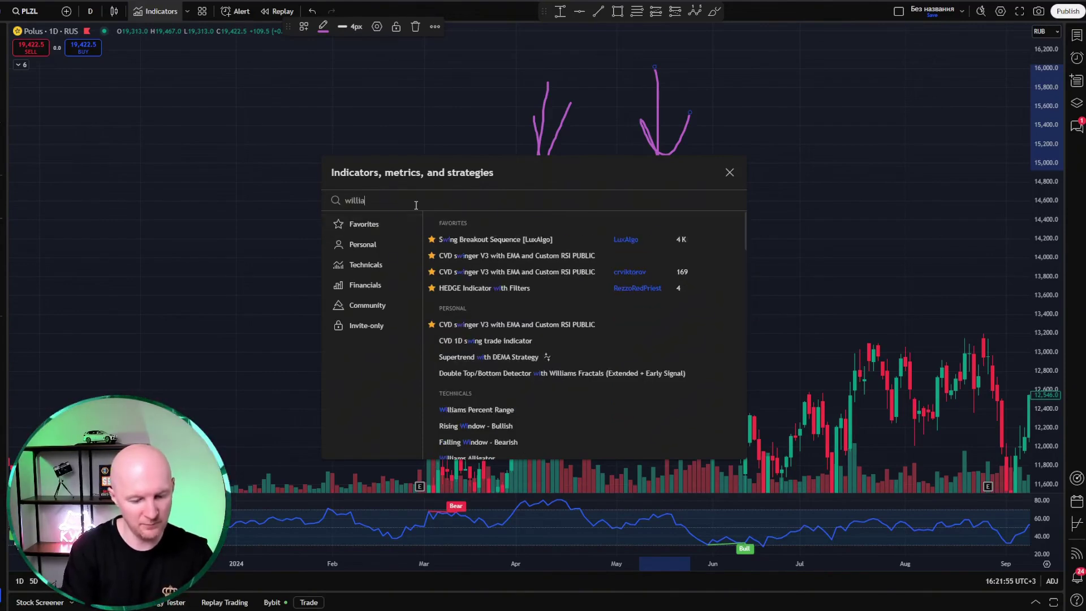
{"action": "type", "text": "m"}
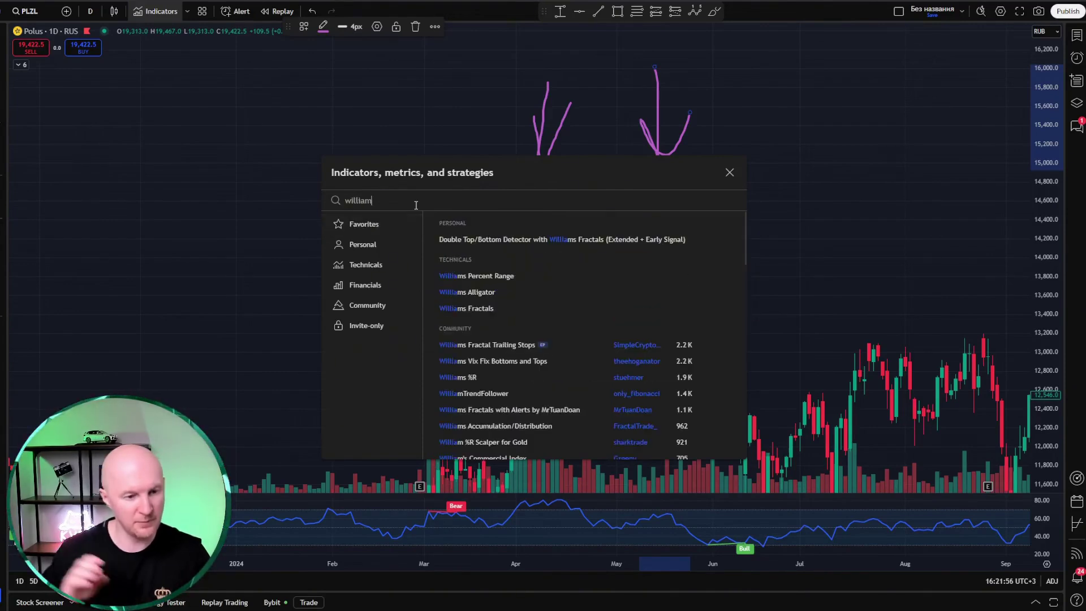
{"action": "left_click", "coordinate": [498, 308]}
{"action": "left_click", "coordinate": [730, 172]}
{"action": "scroll", "coordinate": [696, 243], "scroll_direction": "up", "scroll_amount": 1}
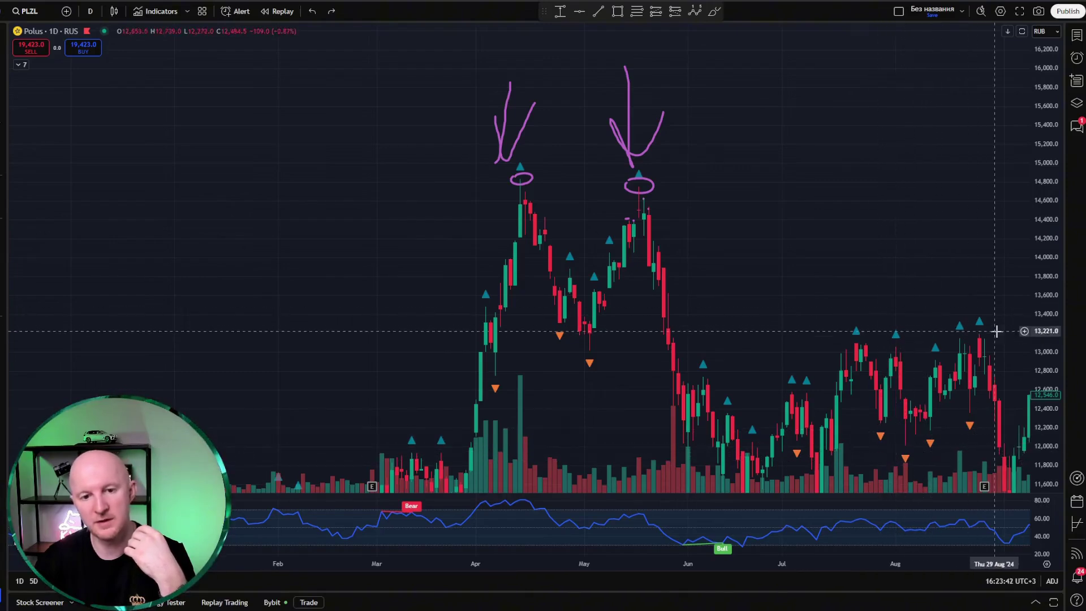
Step: Delete the brushed circle and arrow marking the second peak of the double top
{"action": "left_click", "coordinate": [655, 191]}
{"action": "key", "text": "Delete"}
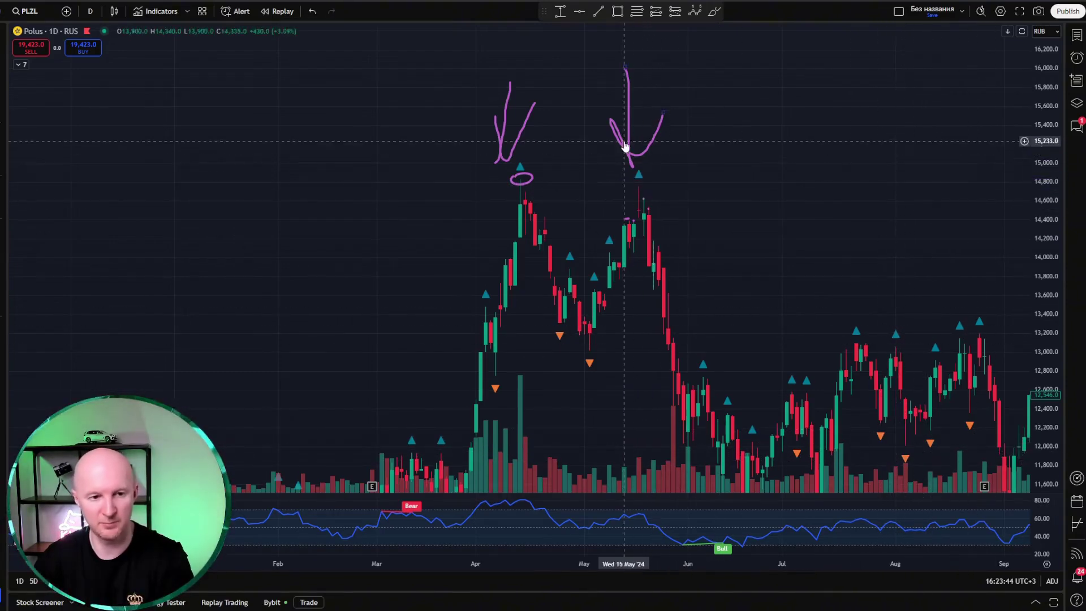
{"action": "left_click", "coordinate": [647, 158]}
{"action": "key", "text": "Delete"}
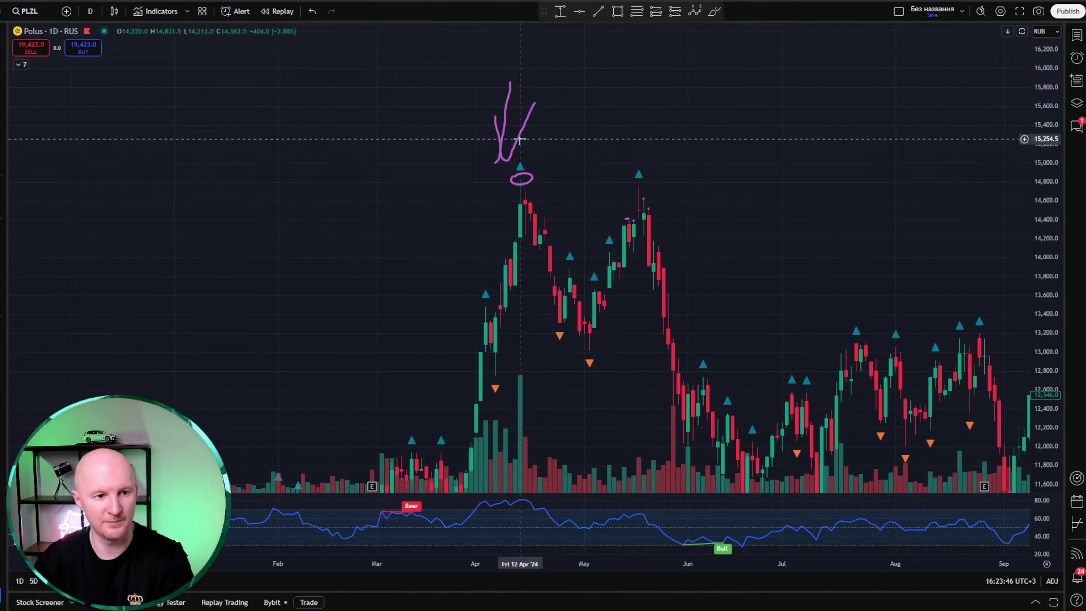
Step: Draw horizontal trend lines across the April–May 2024 peaks at about 14,860 and across the late-2023 highs at about 12,022
{"action": "scroll", "coordinate": [661, 194], "scroll_direction": "right", "scroll_amount": 3}
{"action": "scroll", "coordinate": [627, 154], "scroll_direction": "down", "scroll_amount": 4}
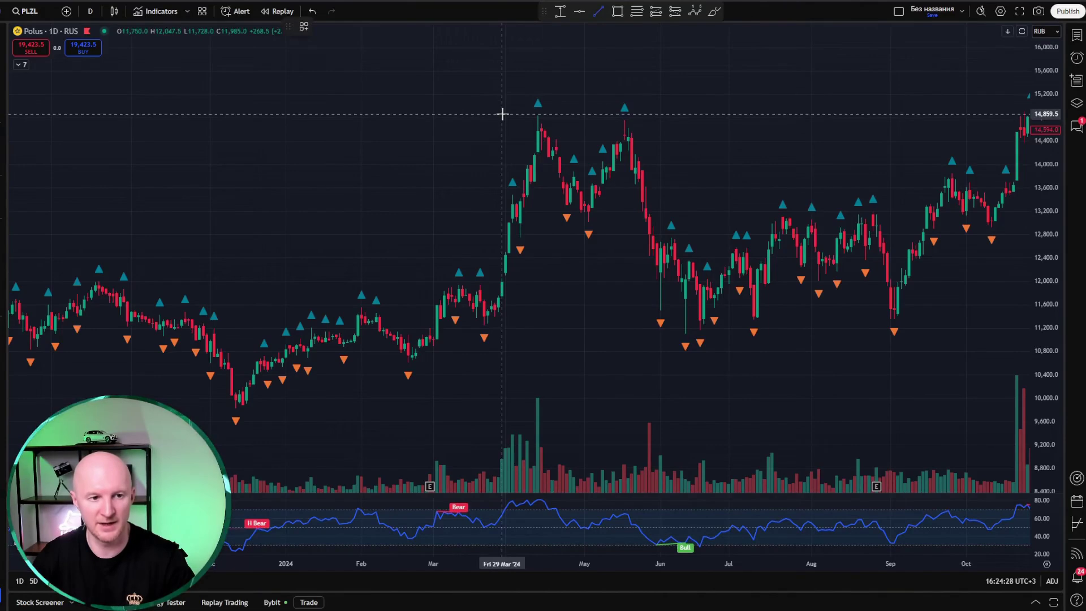
{"action": "left_click", "coordinate": [704, 114]}
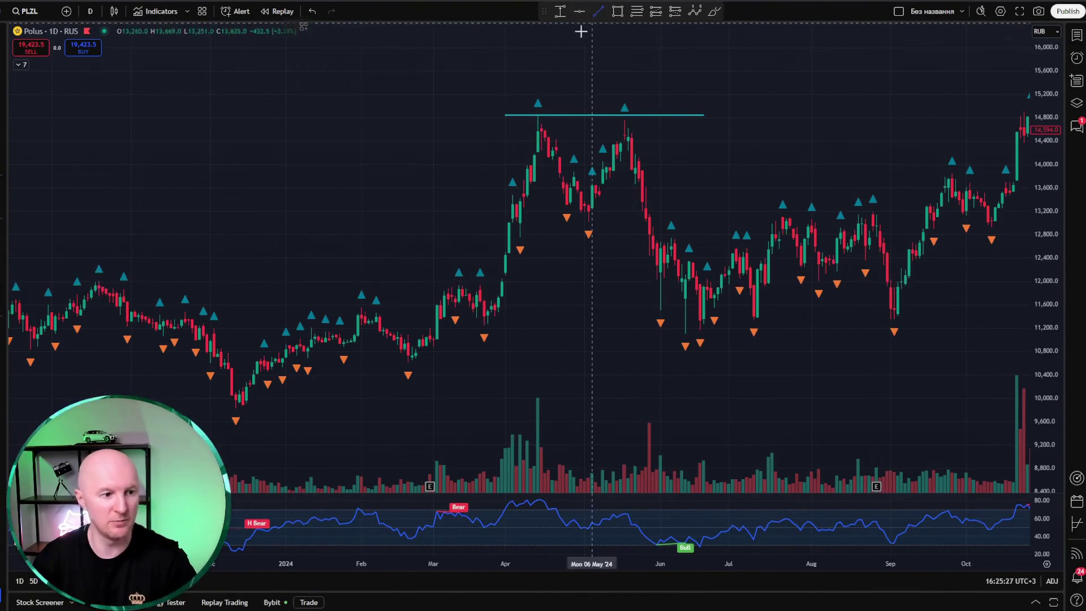
{"action": "left_click_drag", "start_coordinate": [62, 279], "coordinate": [574, 280]}
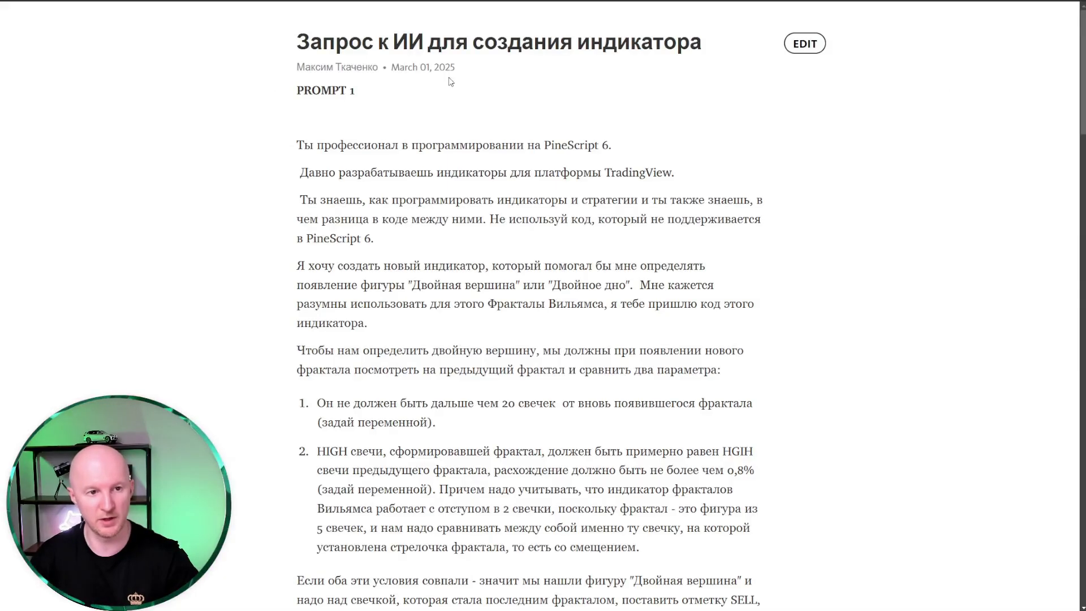
Step: Read Prompt 1 in the prompt document, examining its fractal distance condition of 20 candles and its HIGH deviation condition of 0.8%
{"action": "scroll", "coordinate": [335, 104], "scroll_direction": "down", "scroll_amount": 3}
{"action": "scroll", "coordinate": [351, 170], "scroll_direction": "up", "scroll_amount": 3}
{"action": "scroll", "coordinate": [373, 275], "scroll_direction": "down", "scroll_amount": 2}
{"action": "left_click_drag", "start_coordinate": [315, 251], "coordinate": [769, 322]}
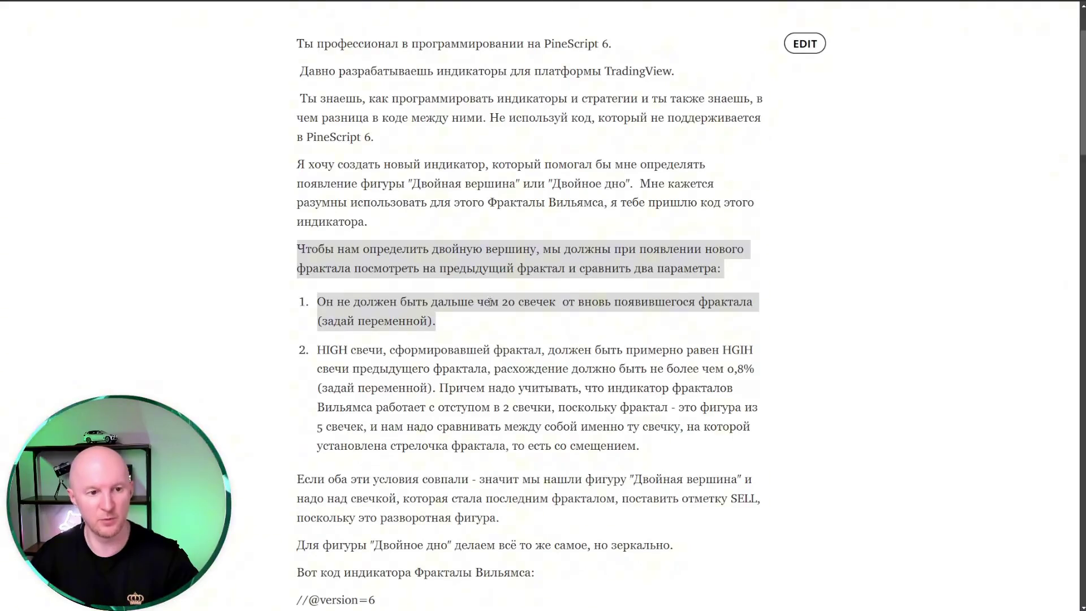
{"action": "left_click", "coordinate": [638, 306]}
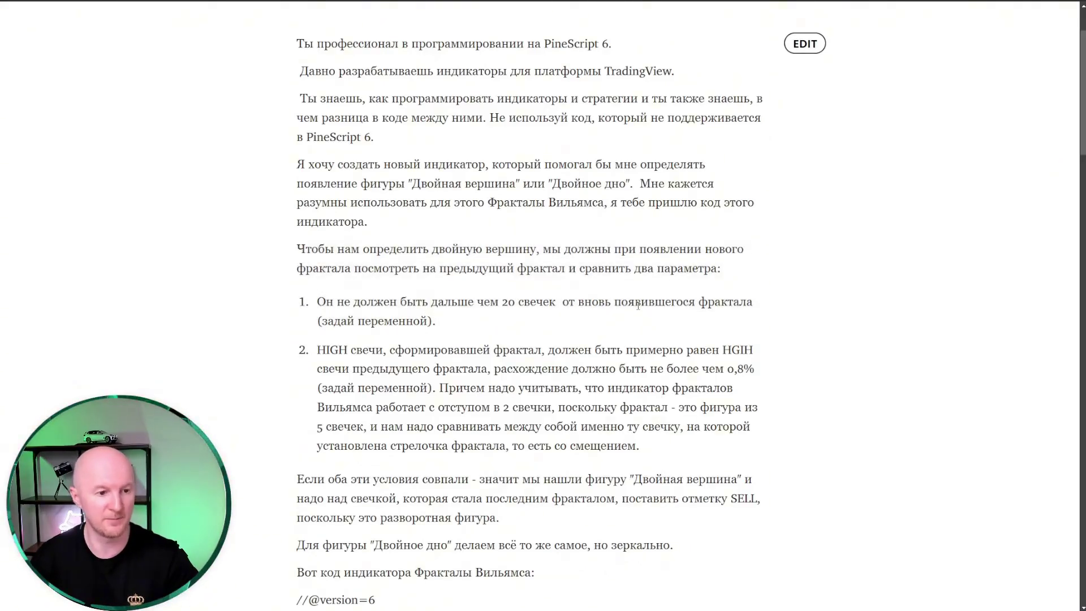
{"action": "left_click_drag", "start_coordinate": [317, 352], "coordinate": [593, 358]}
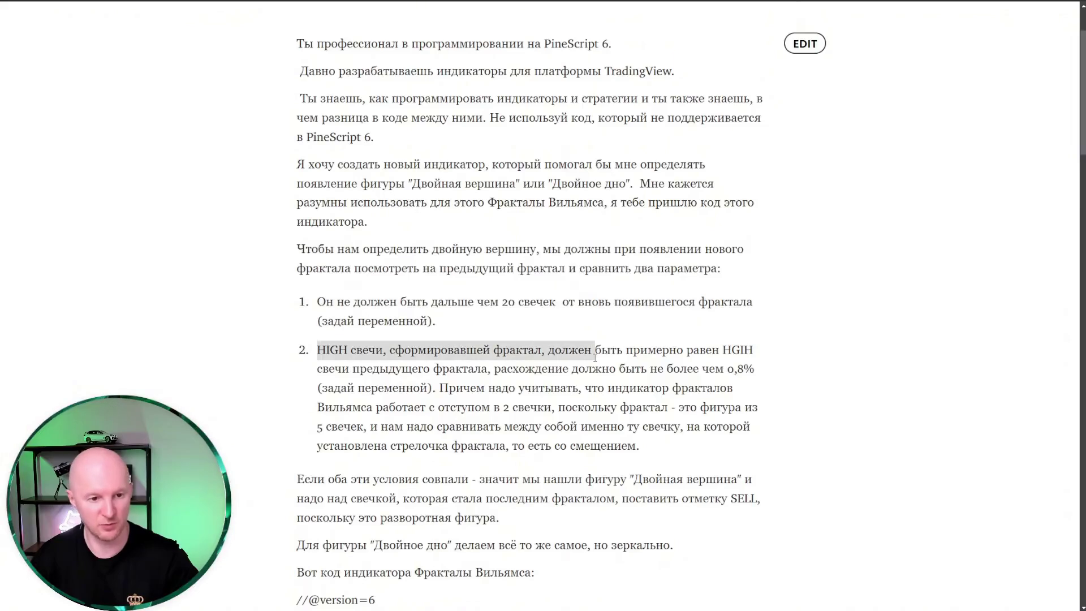
{"action": "left_click_drag", "start_coordinate": [757, 356], "coordinate": [763, 374]}
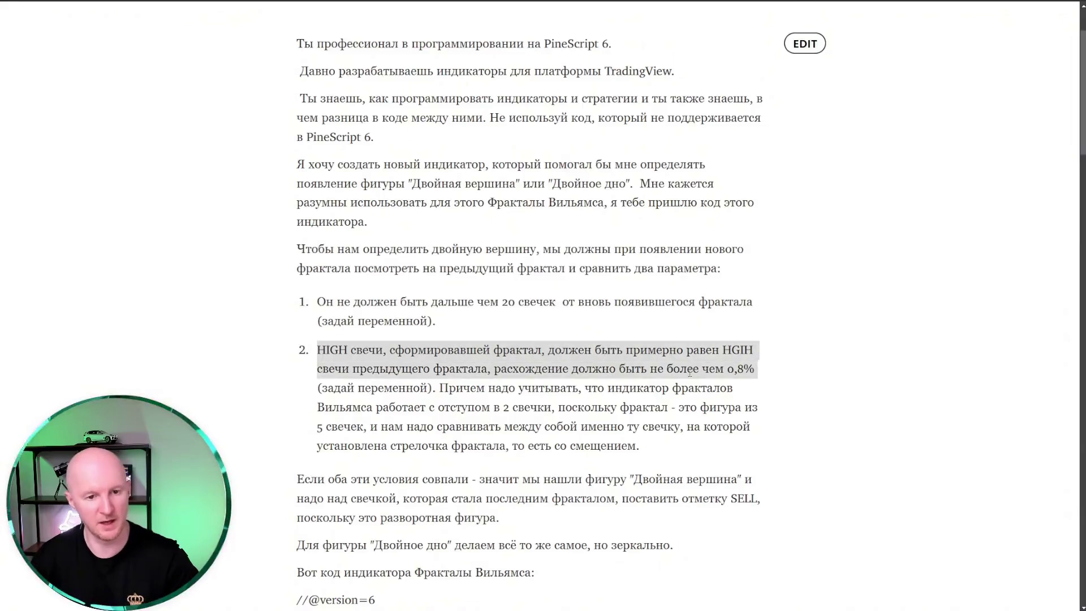
{"action": "left_click", "coordinate": [742, 369]}
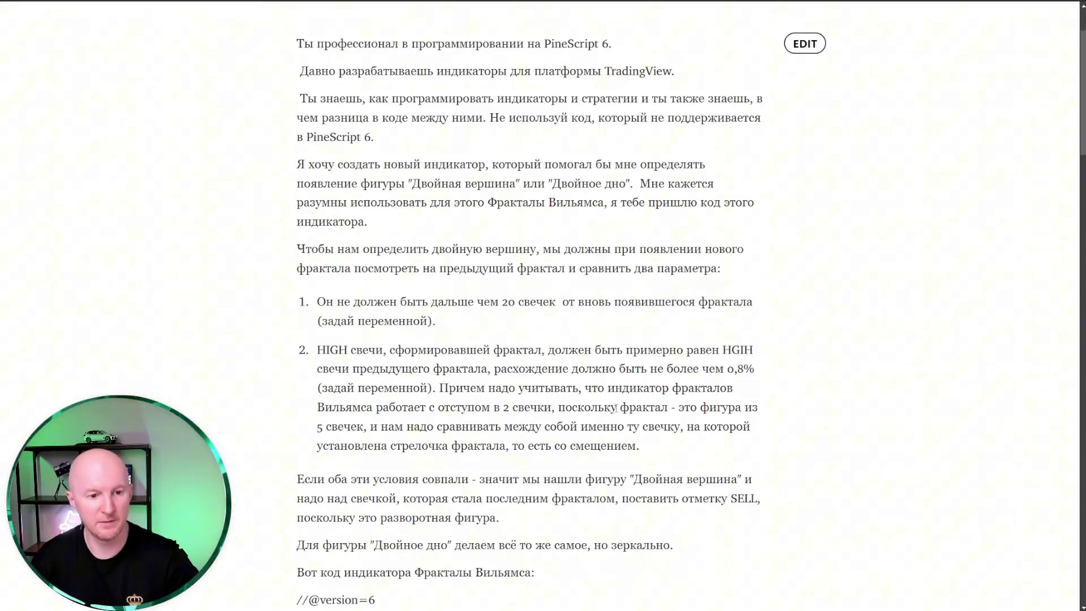
Step: Review the Williams Fractals source code in Prompt 1 and the generated double top/bottom Pine Script in ChatGPT
{"action": "scroll", "coordinate": [656, 485], "scroll_direction": "down", "scroll_amount": 7}
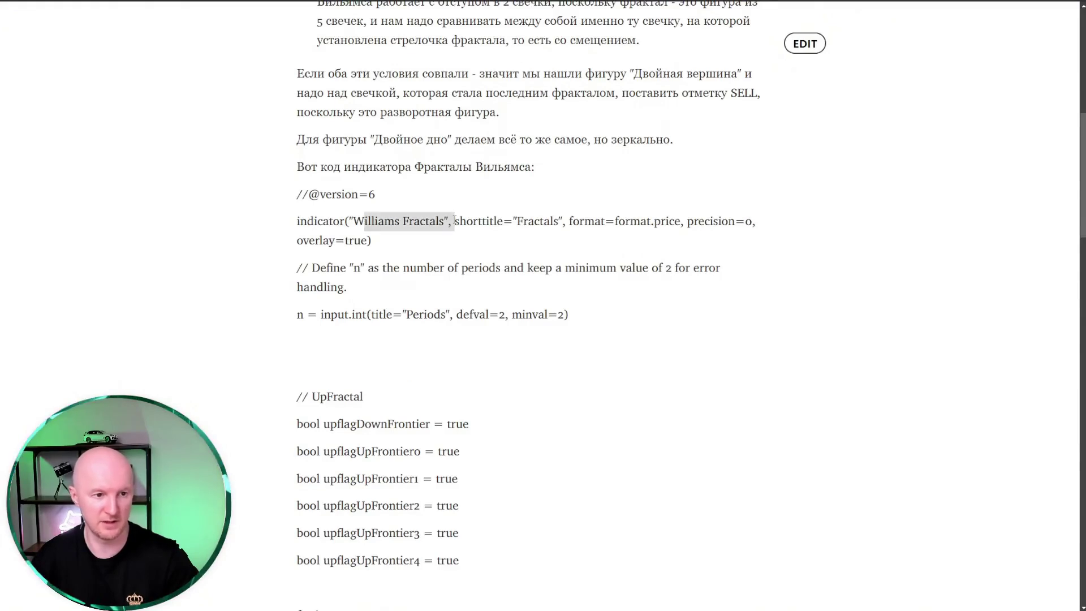
{"action": "scroll", "coordinate": [501, 230], "scroll_direction": "down", "scroll_amount": 19}
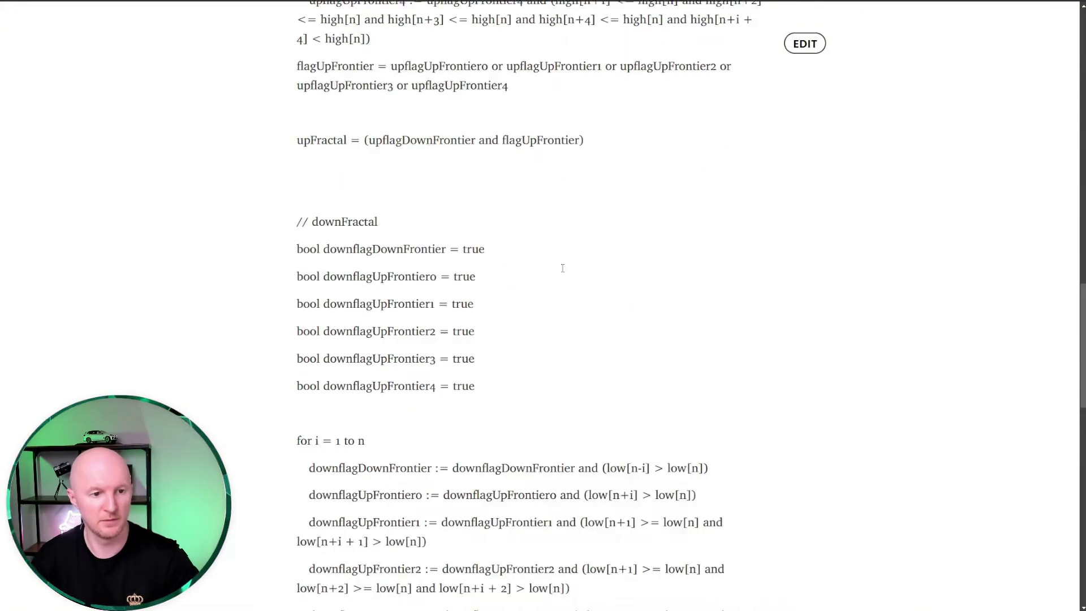
{"action": "scroll", "coordinate": [563, 276], "scroll_direction": "down", "scroll_amount": 6}
{"action": "scroll", "coordinate": [563, 276], "scroll_direction": "up", "scroll_amount": 3}
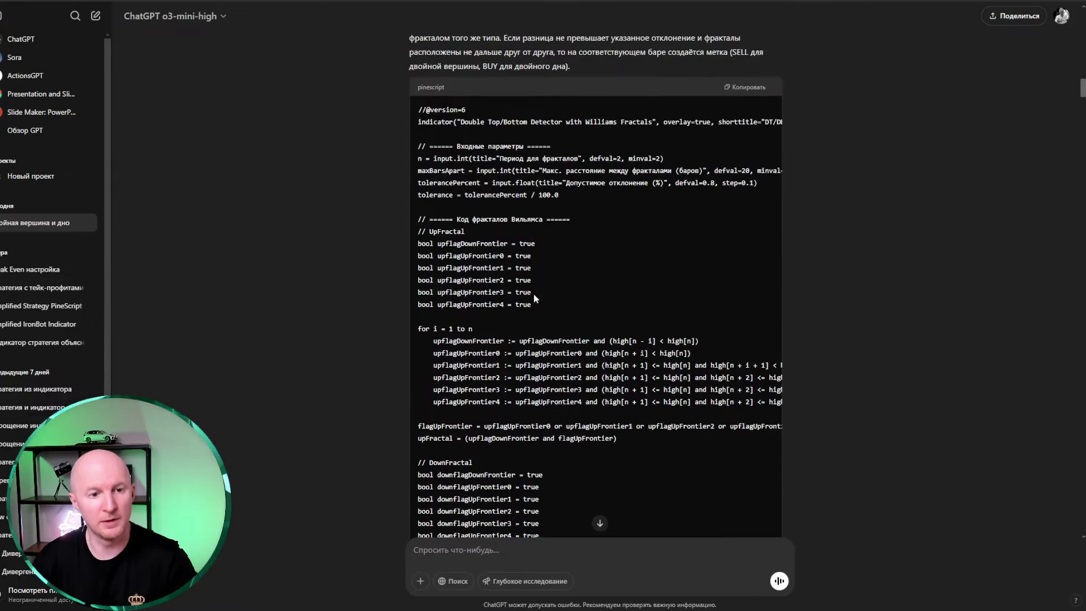
{"action": "scroll", "coordinate": [532, 292], "scroll_direction": "down", "scroll_amount": 14}
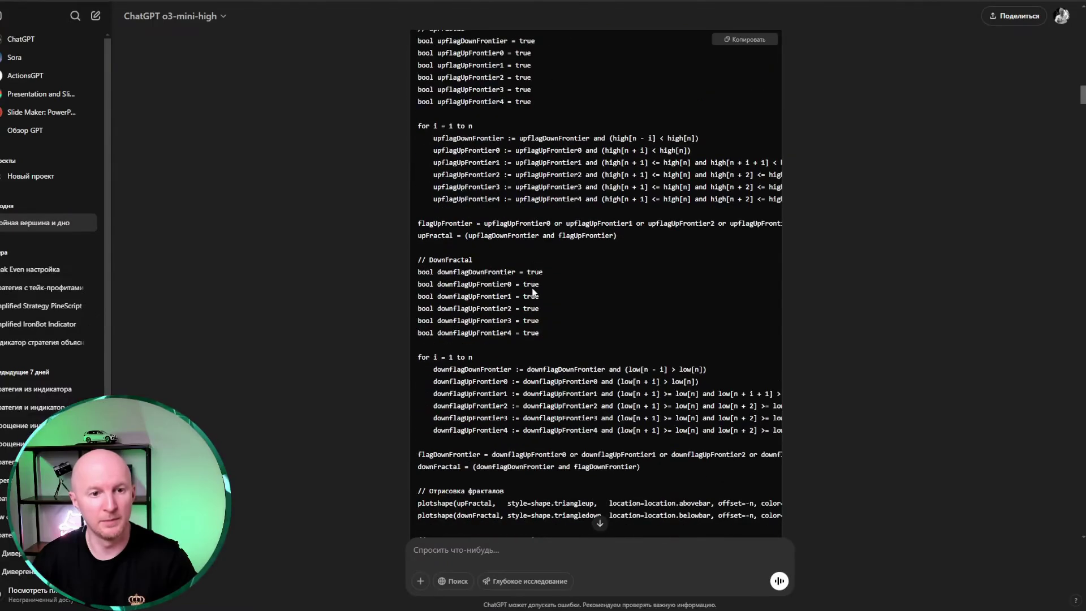
{"action": "scroll", "coordinate": [532, 292], "scroll_direction": "up", "scroll_amount": 5}
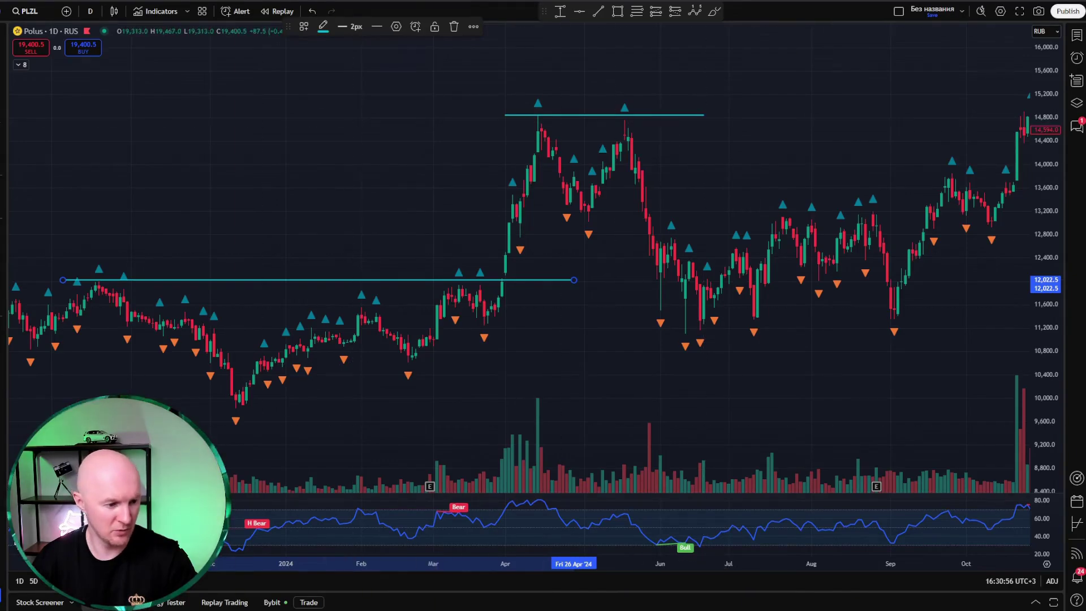
Step: Create a new indicator in TradingView's Pine Editor and replace its template code with the copied Double Top/Bottom Detector script
{"action": "left_click", "coordinate": [103, 602]}
{"action": "left_click", "coordinate": [84, 275]}
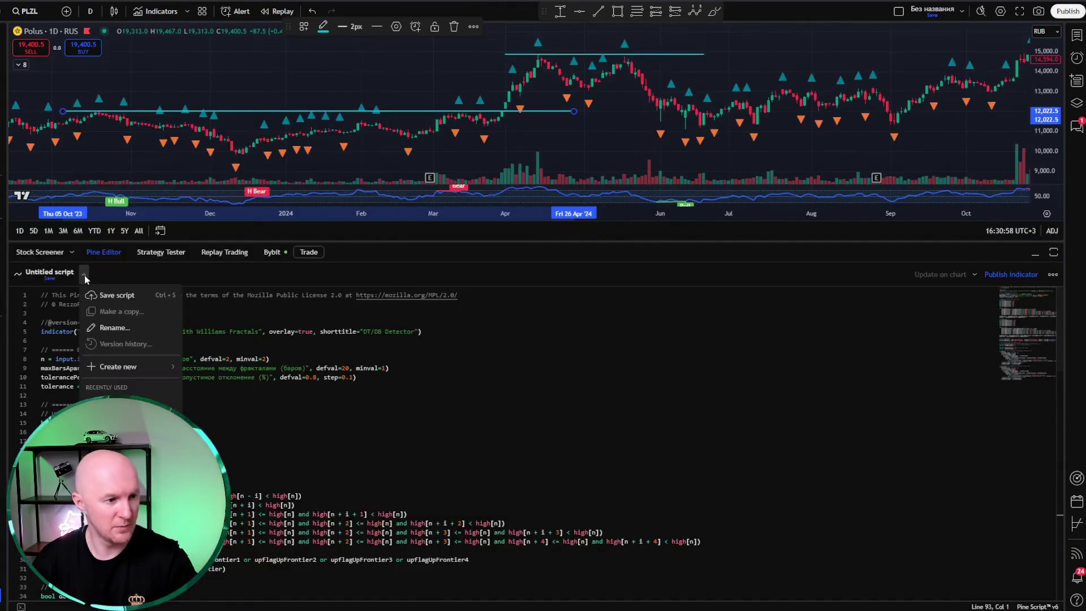
{"action": "mouse_move", "coordinate": [119, 368]}
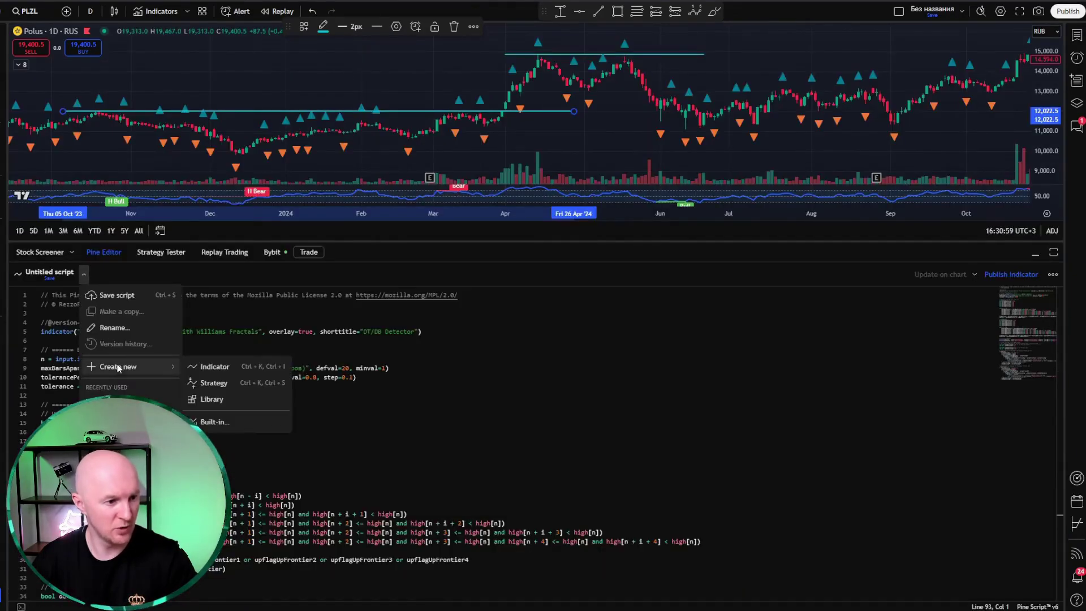
{"action": "left_click", "coordinate": [266, 368]}
{"action": "left_click_drag", "start_coordinate": [85, 348], "coordinate": [23, 322]}
{"action": "key", "text": "BackSpace"}
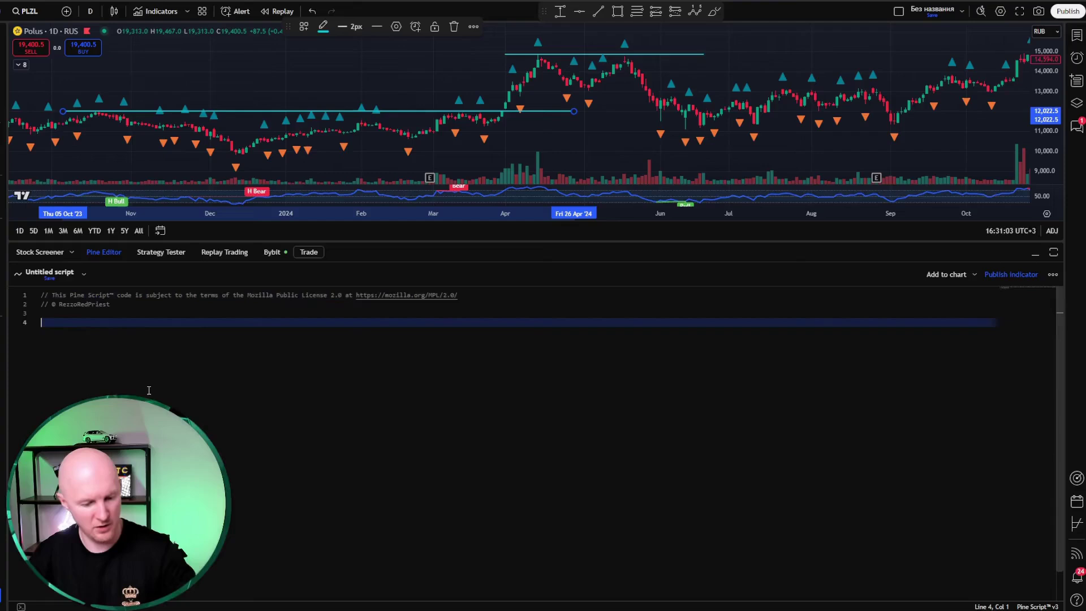
{"action": "key", "text": "ctrl+v"}
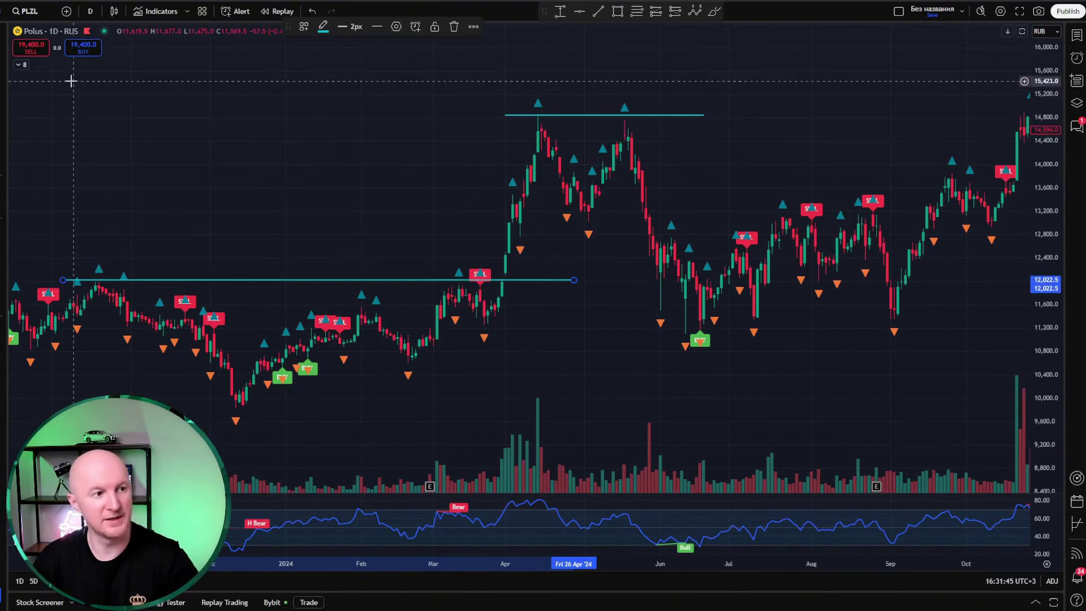
Step: Hide the separate Fractals indicator listed above the DT/DB Detector on the chart
{"action": "left_click", "coordinate": [21, 66]}
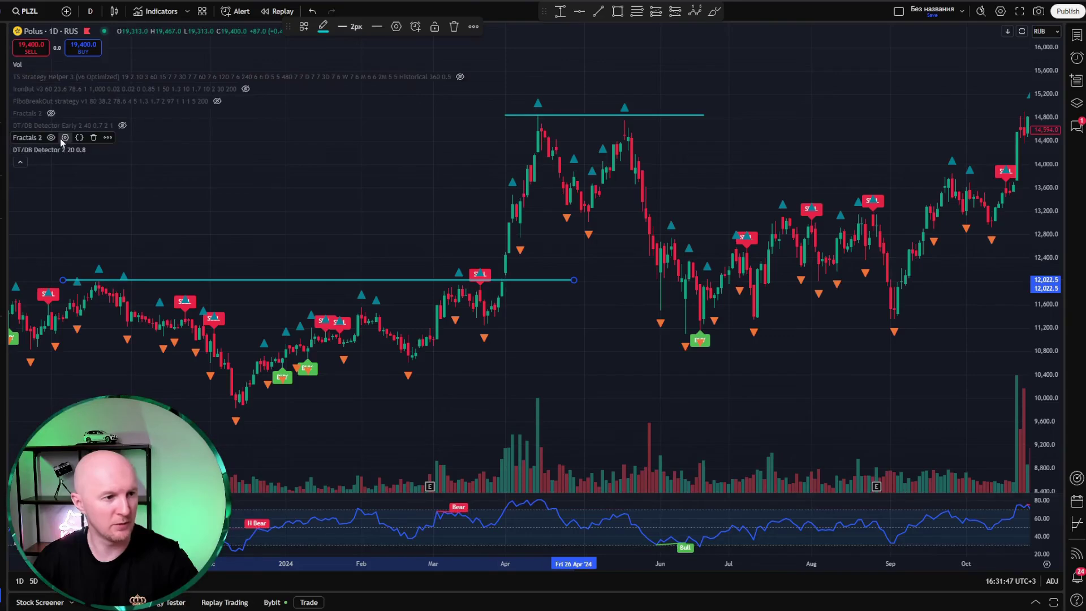
{"action": "left_click", "coordinate": [20, 162]}
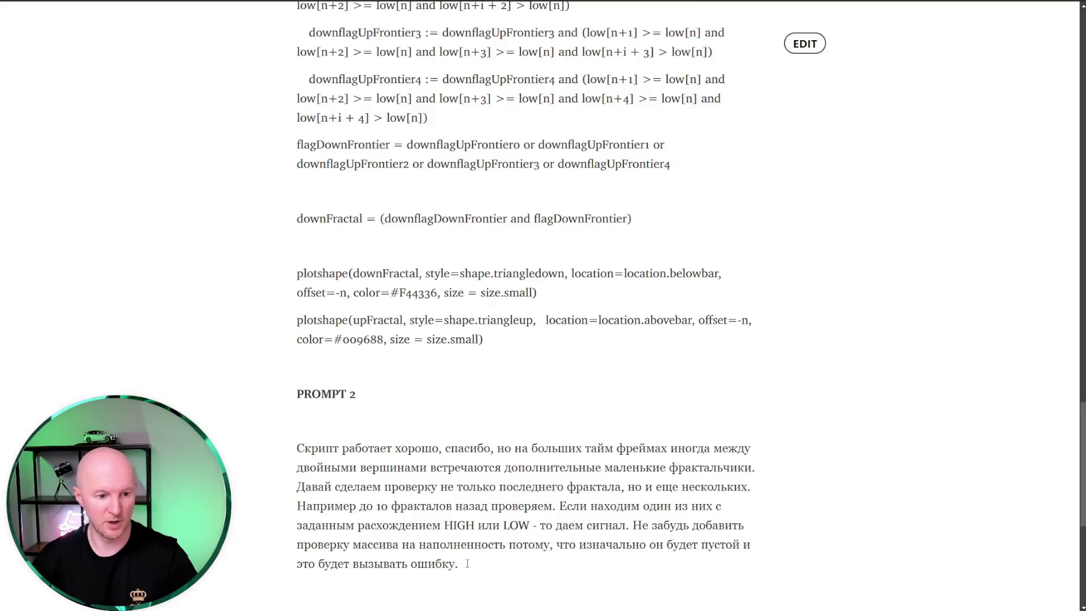
Step: Select the Prompt 2 text in the prompt document, which asks to check up to 10 previous fractals
{"action": "left_click_drag", "start_coordinate": [468, 564], "coordinate": [269, 456]}
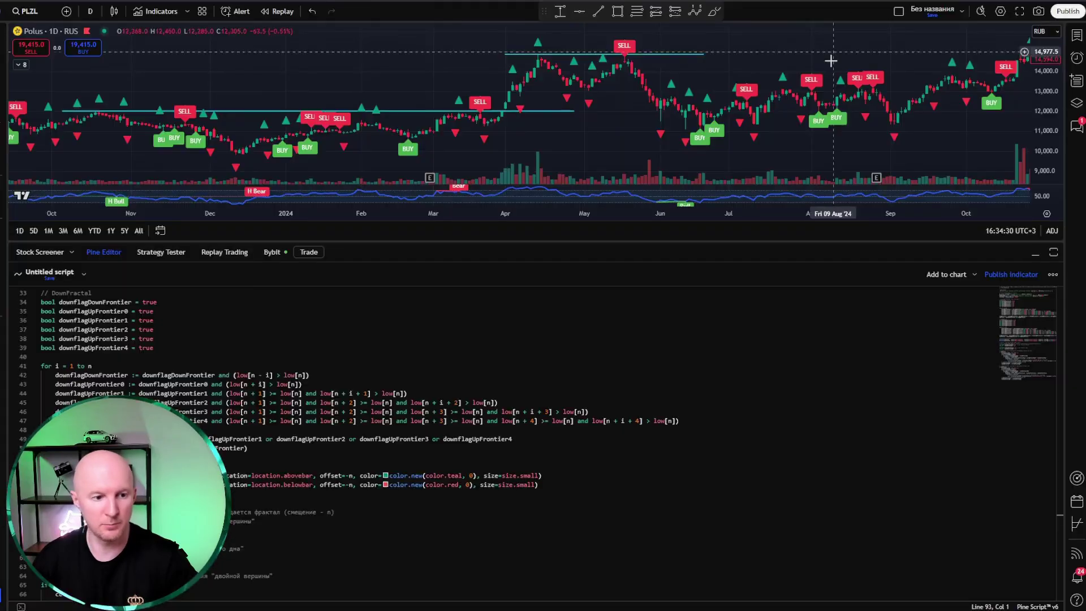
Step: Replace the whole script in the Pine Editor with the copied Double Top/Bottom version that checks several previous fractals
{"action": "left_click", "coordinate": [336, 569]}
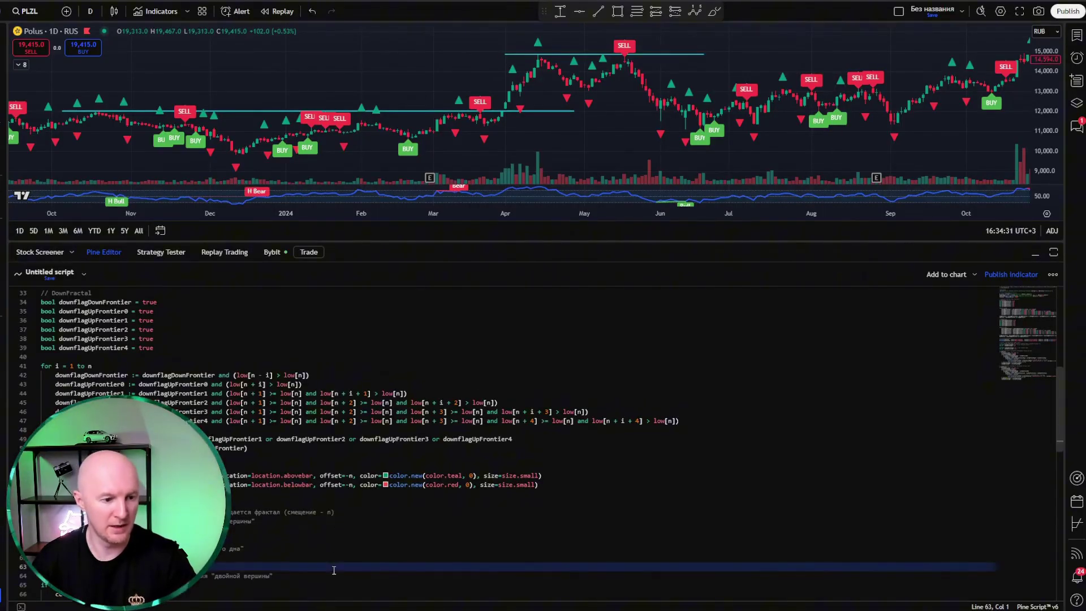
{"action": "key", "text": "ctrl+a"}
{"action": "key", "text": "Delete"}
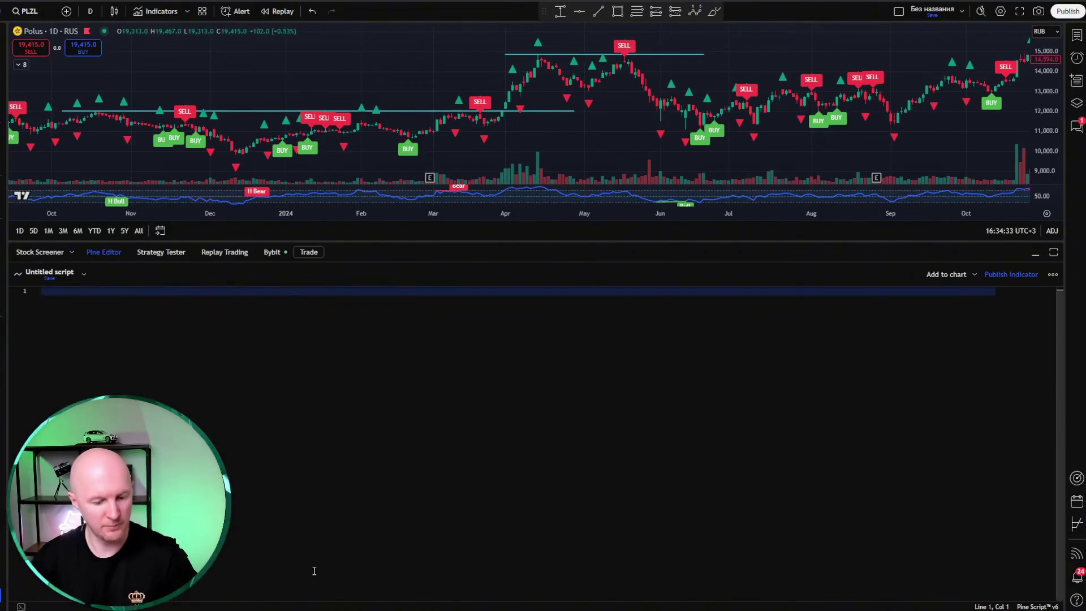
{"action": "key", "text": "ctrl+v"}
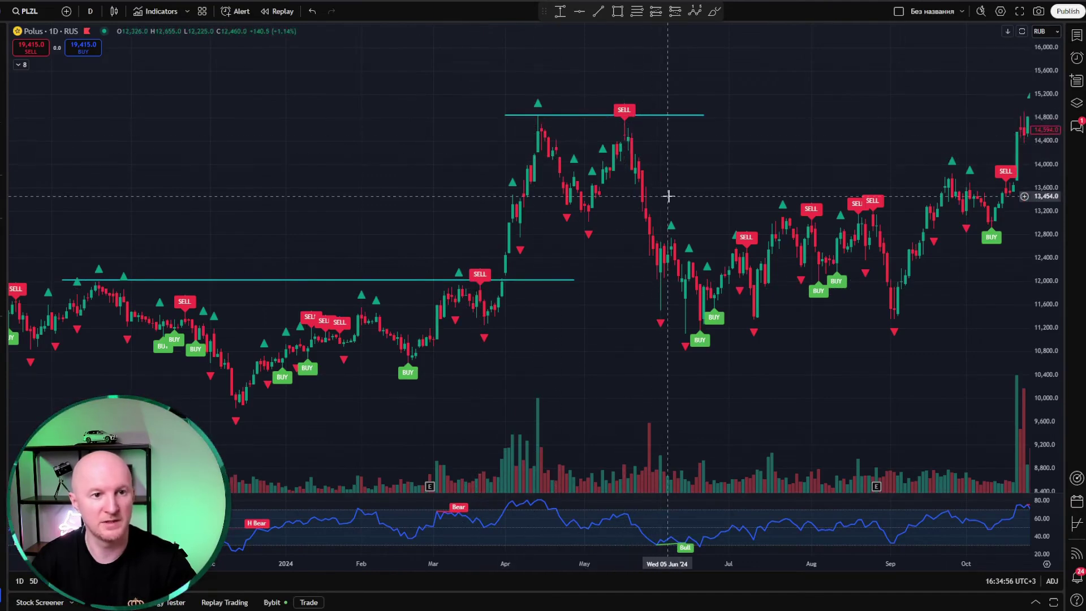
Step: Try to measure the price range at the second peak of the April–May 2024 double top
{"action": "scroll", "coordinate": [620, 251], "scroll_direction": "up", "scroll_amount": 3}
{"action": "left_click_drag", "start_coordinate": [485, 211], "coordinate": [720, 277]}
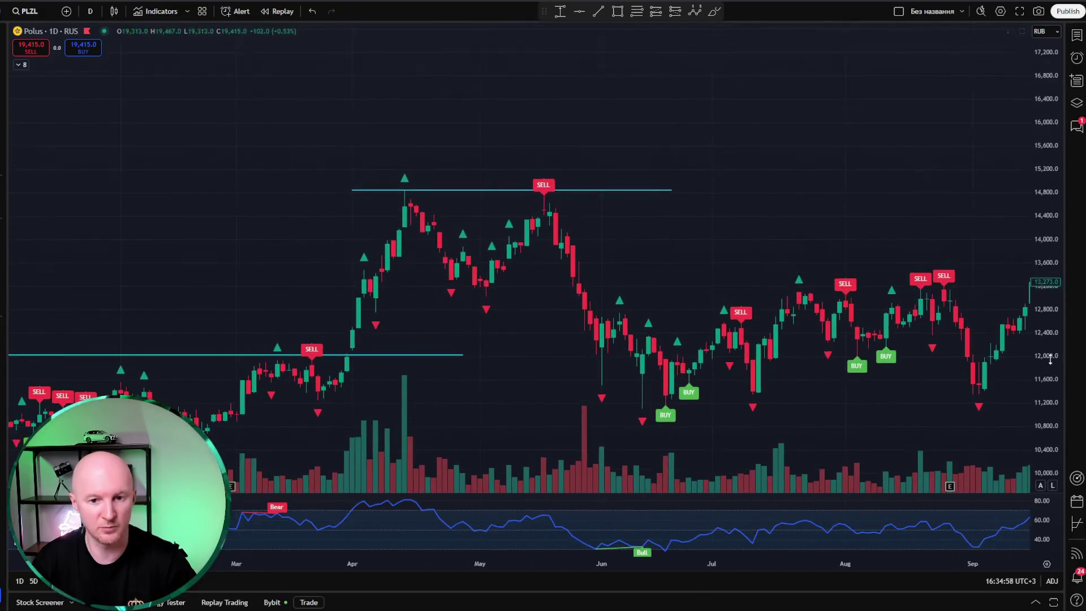
{"action": "left_click_drag", "start_coordinate": [1039, 226], "coordinate": [1039, 79]}
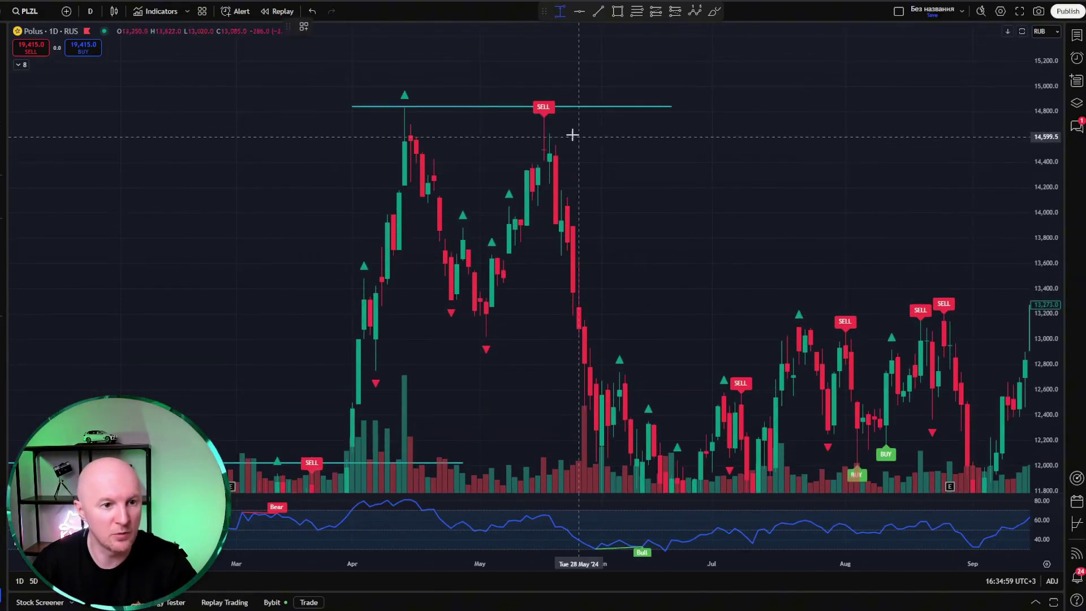
{"action": "left_click", "coordinate": [558, 106]}
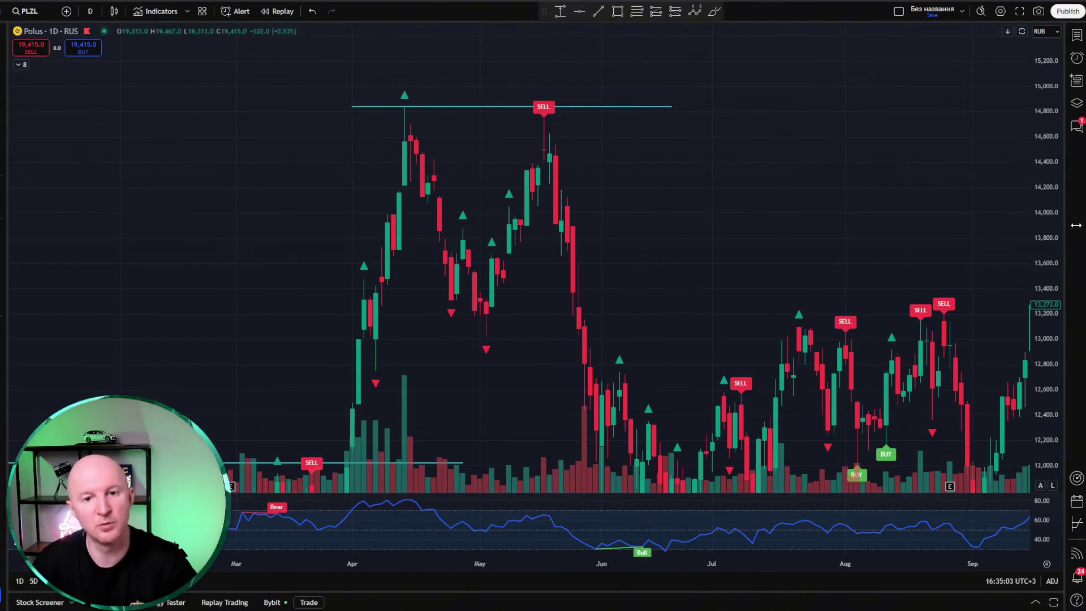
Step: Examine the SELL and BUY signals on the daily PLZL chart from the May 2024 peak onward
{"action": "left_click_drag", "start_coordinate": [1039, 153], "coordinate": [1030, 302]}
{"action": "left_click_drag", "start_coordinate": [907, 393], "coordinate": [603, 288]}
{"action": "scroll", "coordinate": [603, 289], "scroll_direction": "down", "scroll_amount": 3}
{"action": "left_click_drag", "start_coordinate": [807, 351], "coordinate": [750, 252]}
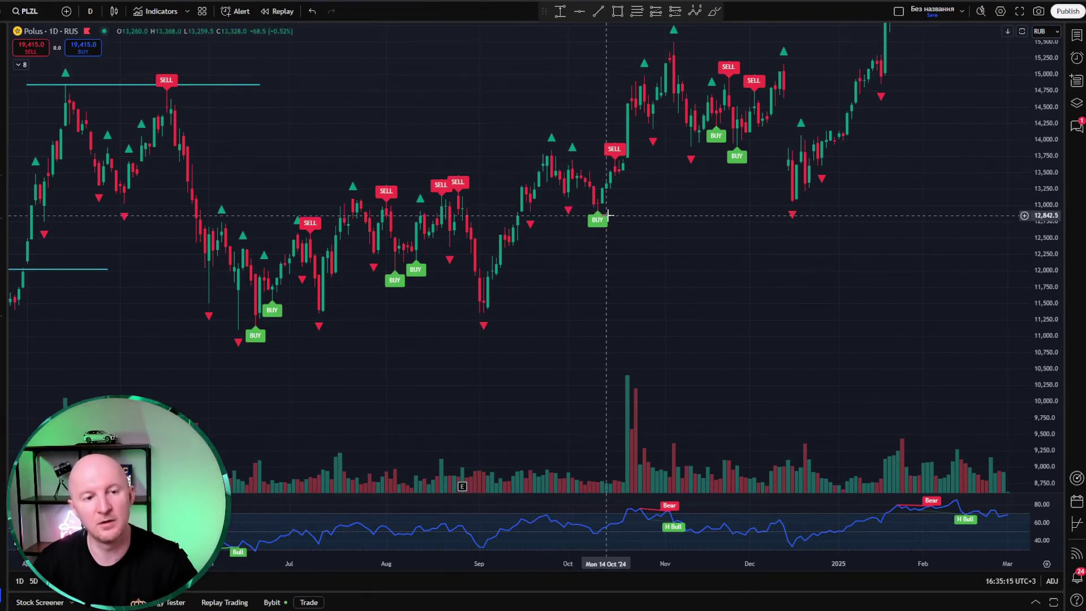
{"action": "scroll", "coordinate": [683, 200], "scroll_direction": "right", "scroll_amount": 10}
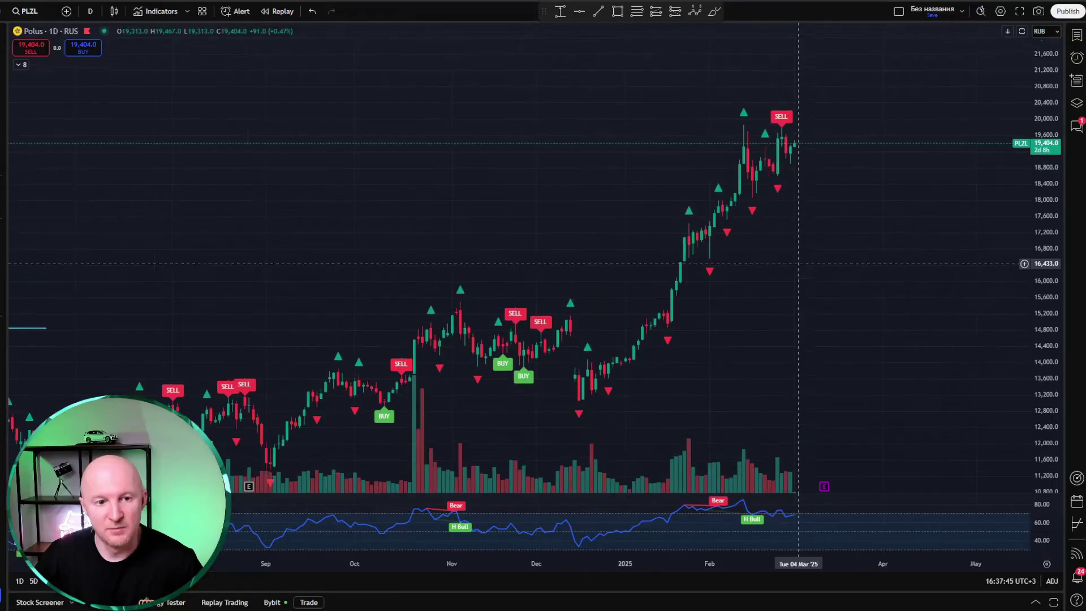
Step: Start Bar Replay from the 20 May 2024 bar, at the second peak of the double top
{"action": "left_click_drag", "start_coordinate": [801, 260], "coordinate": [764, 271]}
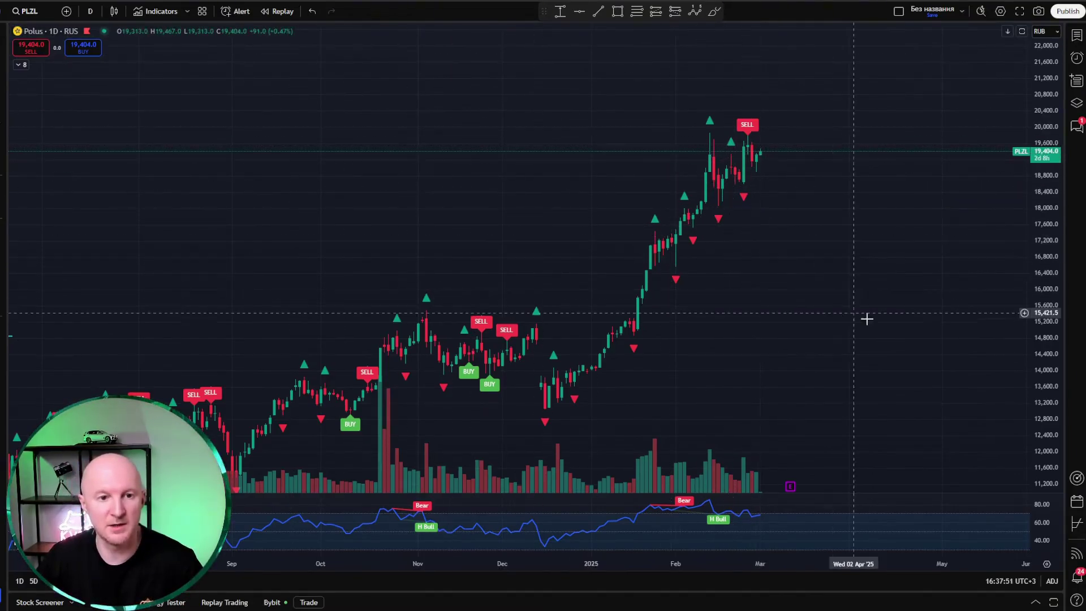
{"action": "scroll", "coordinate": [733, 335], "scroll_direction": "up", "scroll_amount": 2}
{"action": "left_click_drag", "start_coordinate": [732, 335], "coordinate": [949, 248]}
{"action": "scroll", "coordinate": [451, 282], "scroll_direction": "down", "scroll_amount": 3}
{"action": "left_click_drag", "start_coordinate": [451, 282], "coordinate": [584, 245]}
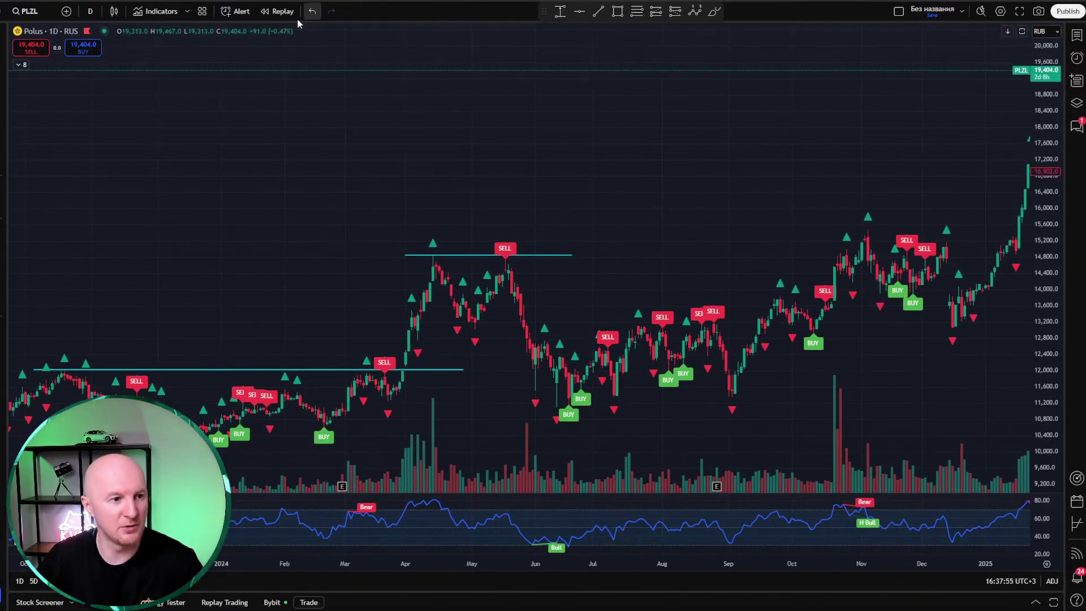
{"action": "left_click", "coordinate": [281, 12]}
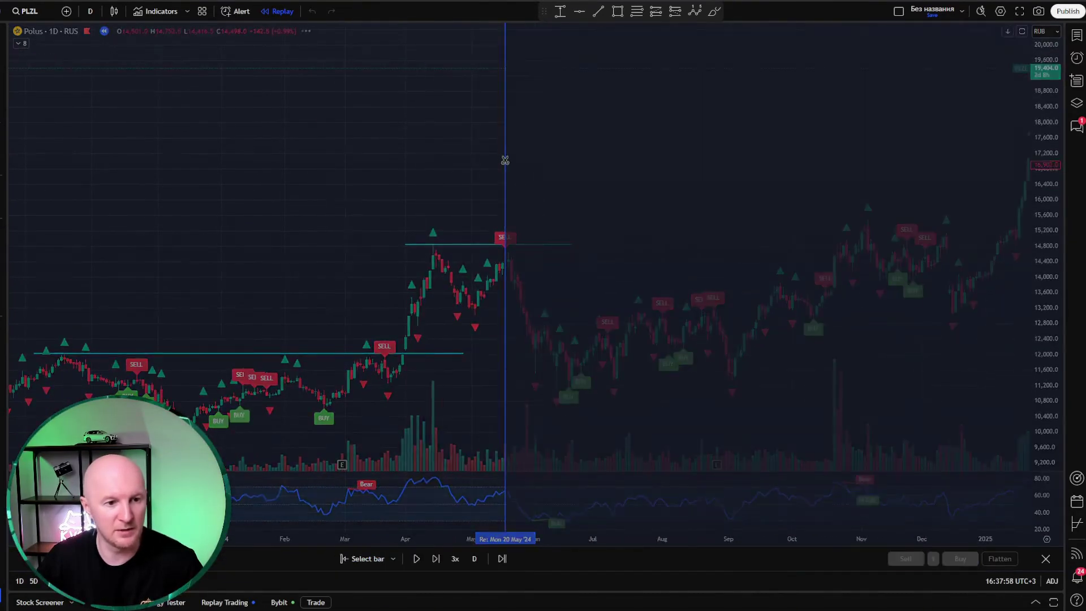
{"action": "left_click", "coordinate": [506, 161]}
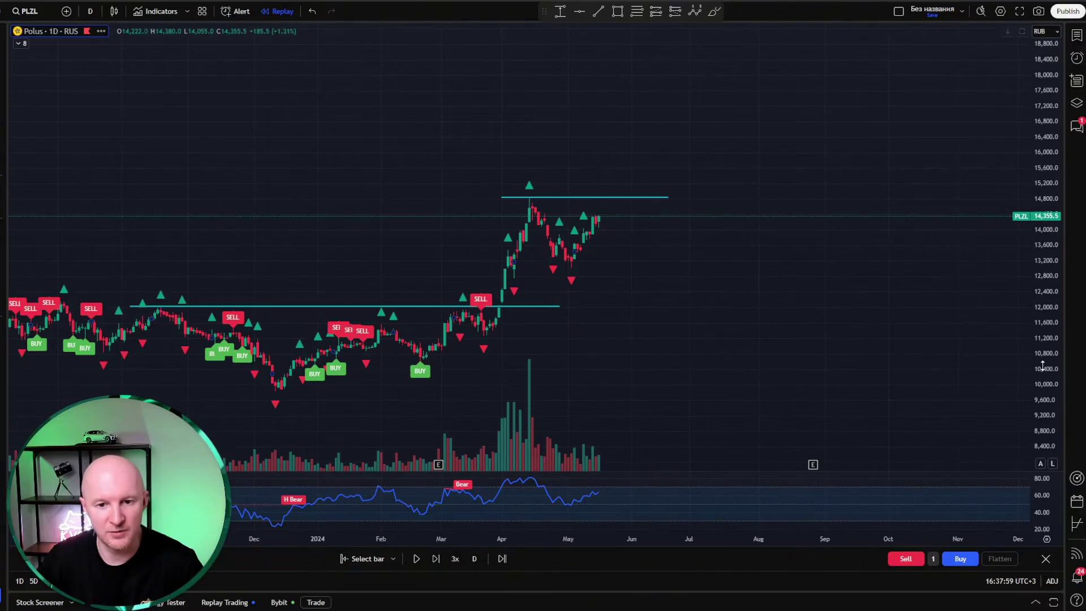
{"action": "left_click_drag", "start_coordinate": [1042, 366], "coordinate": [996, 152]}
{"action": "scroll", "coordinate": [763, 296], "scroll_direction": "up", "scroll_amount": 3}
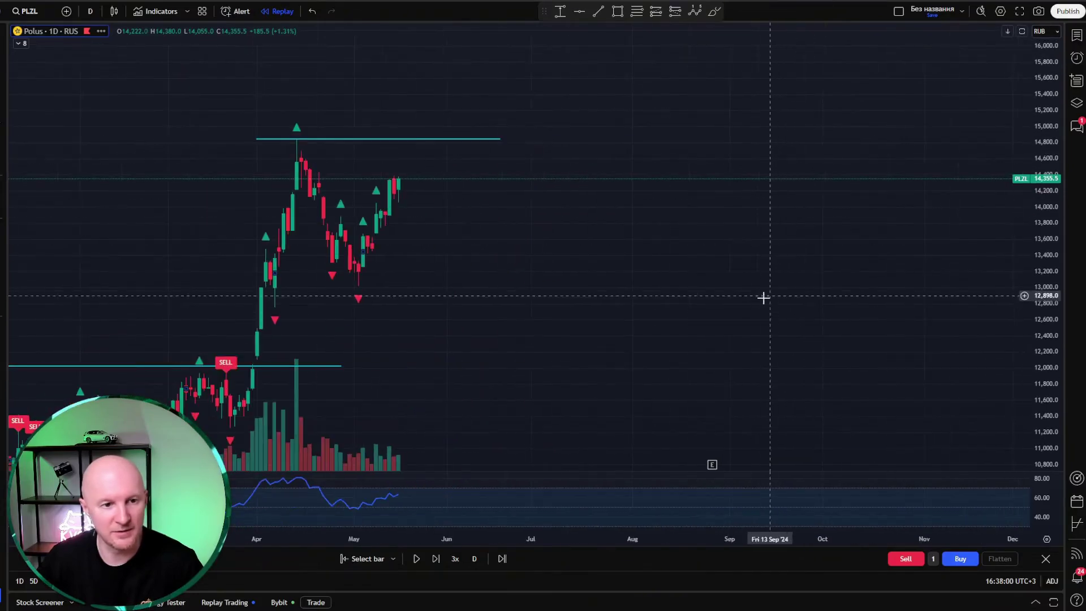
Step: Advance the replay three bars past the second peak to check when its SELL signal forms
{"action": "left_click", "coordinate": [436, 559]}
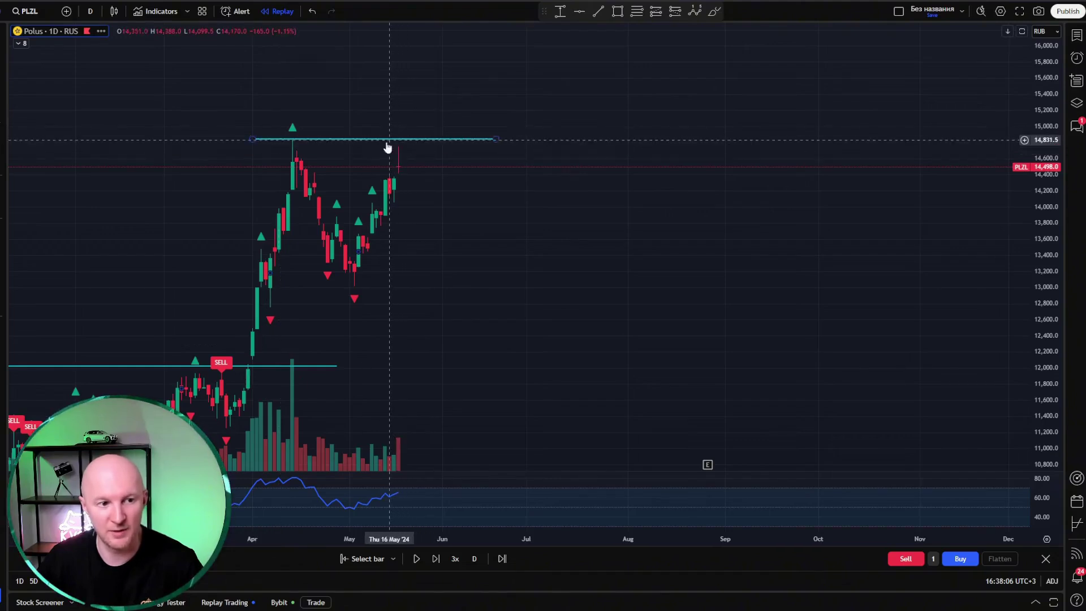
{"action": "left_click", "coordinate": [437, 558]}
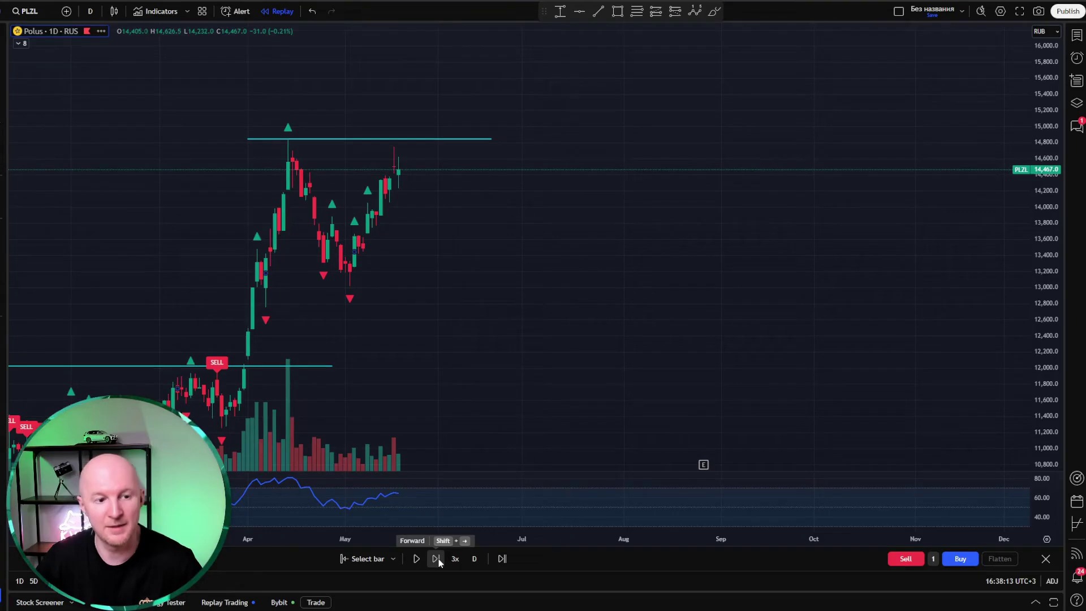
{"action": "left_click", "coordinate": [437, 559]}
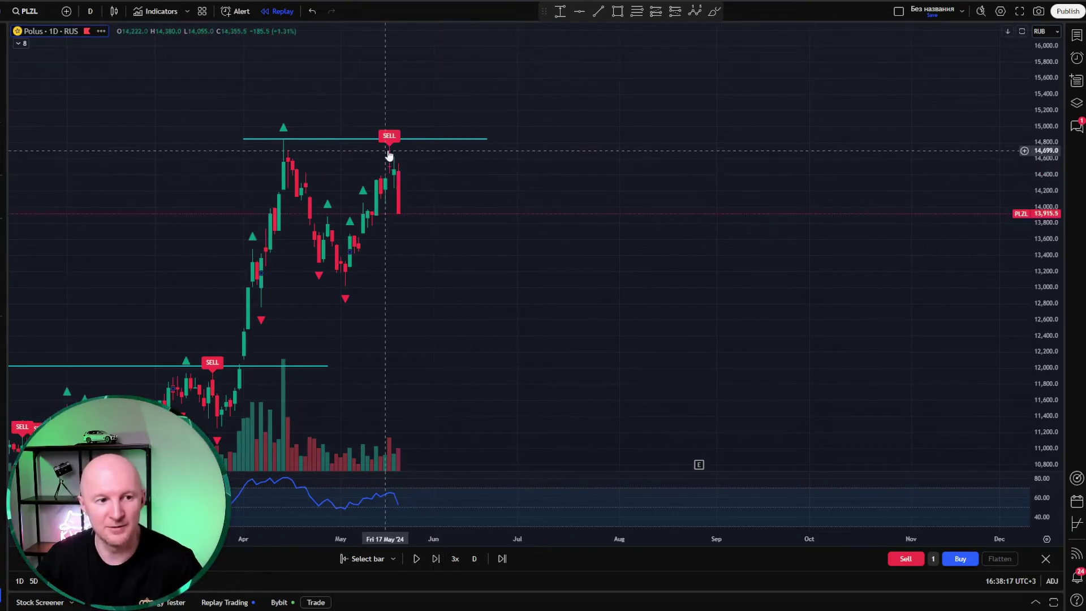
Step: Measure the price drop from the second peak's high with the price range tool, leaving no drawing on the chart
{"action": "left_click", "coordinate": [560, 12]}
{"action": "left_click", "coordinate": [420, 145]}
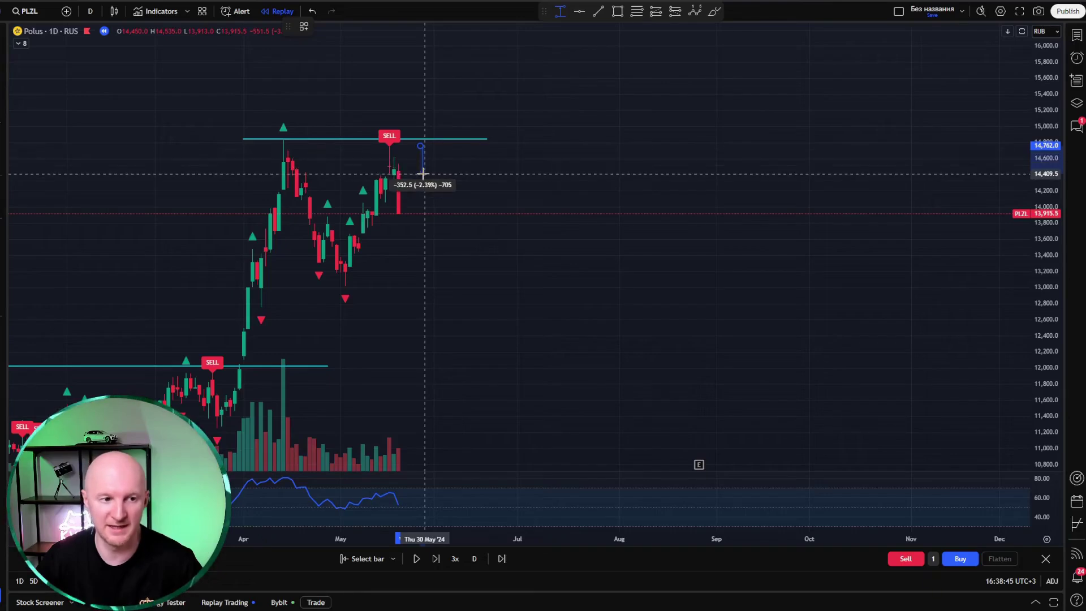
{"action": "key", "text": "Escape"}
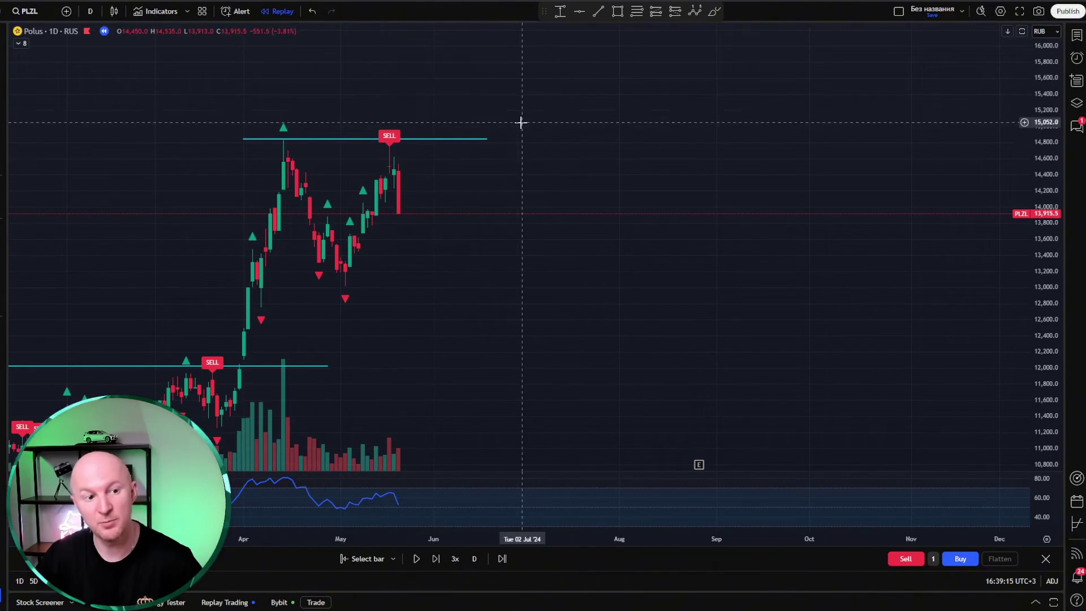
{"action": "left_click_drag", "start_coordinate": [478, 223], "coordinate": [689, 277]}
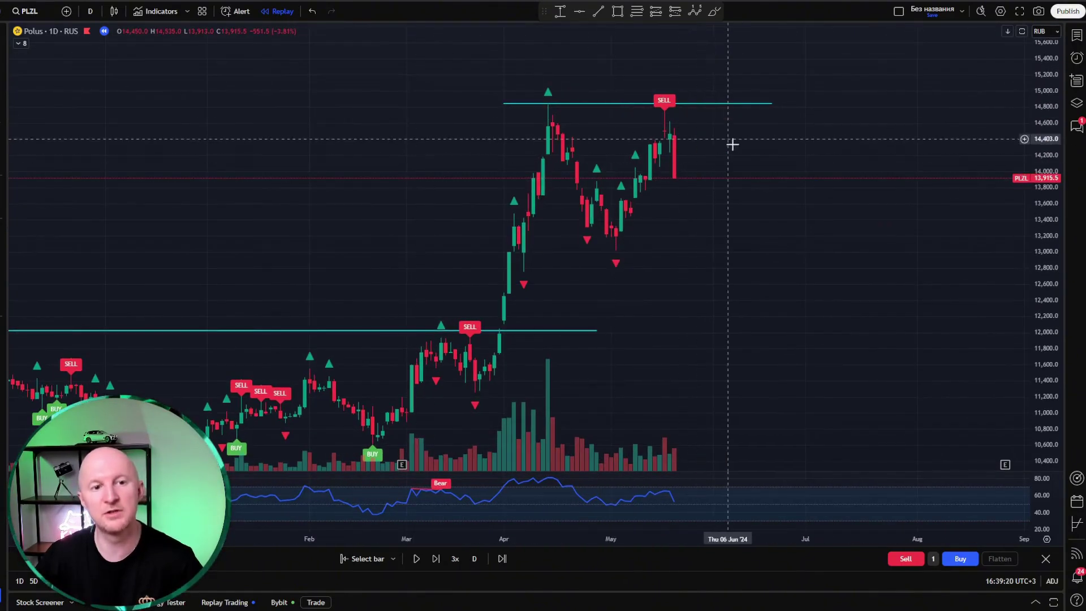
{"action": "scroll", "coordinate": [707, 288], "scroll_direction": "down", "scroll_amount": 1}
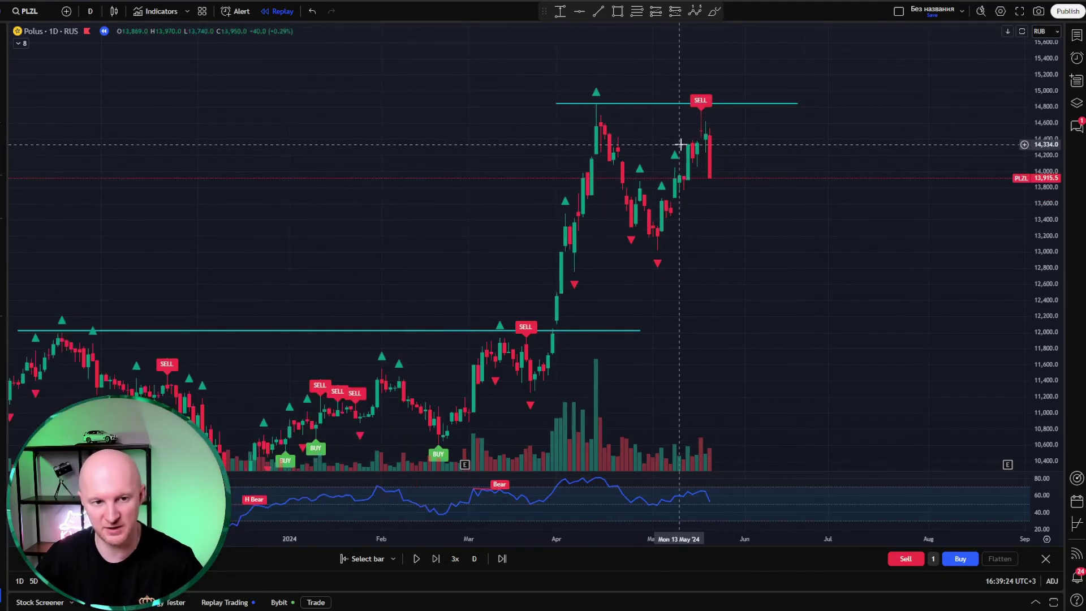
{"action": "left_click_drag", "start_coordinate": [685, 360], "coordinate": [580, 389]}
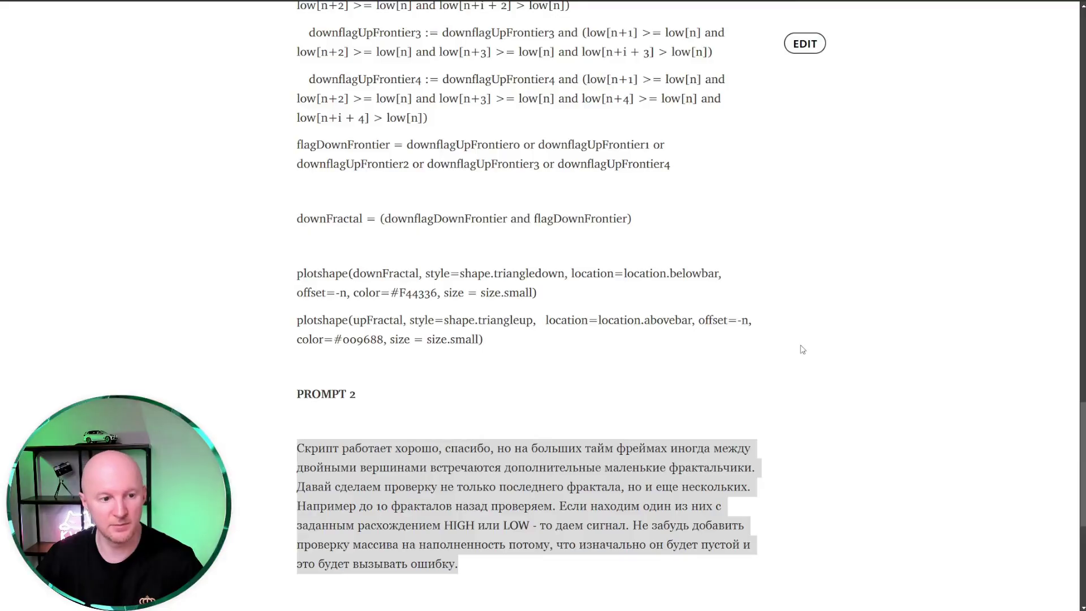
Step: Select the text of the prompt that follows Prompt 2 in the prompt document
{"action": "scroll", "coordinate": [802, 350], "scroll_direction": "down", "scroll_amount": 6}
{"action": "left_click_drag", "start_coordinate": [658, 581], "coordinate": [298, 291]}
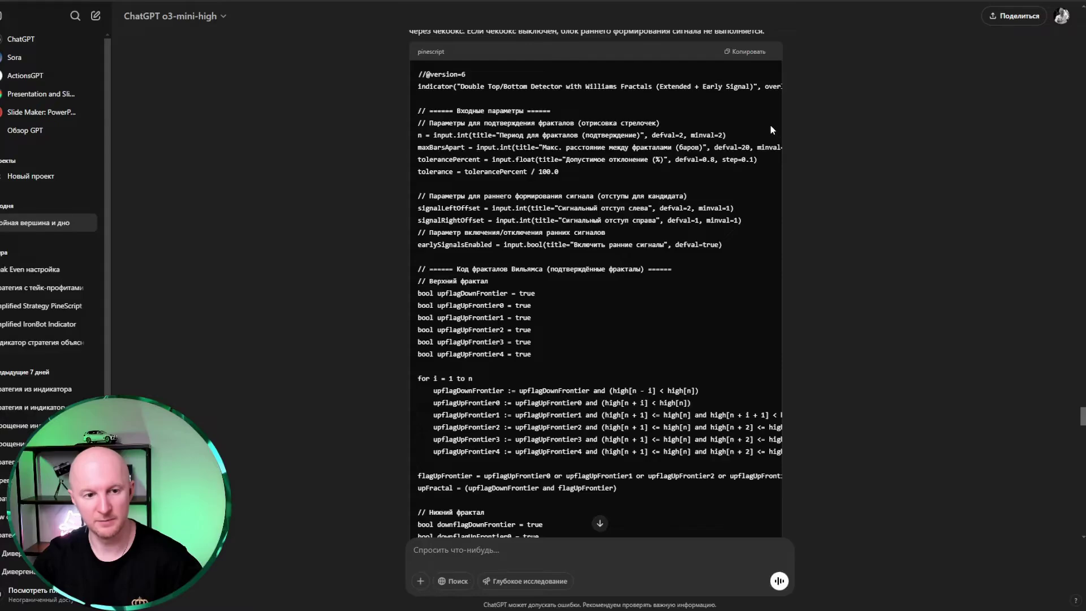
Step: Review the early-signal script in ChatGPT, then switch to TradingView and save it in the Pine Editor in place of the previous version
{"action": "scroll", "coordinate": [760, 137], "scroll_direction": "down", "scroll_amount": 10}
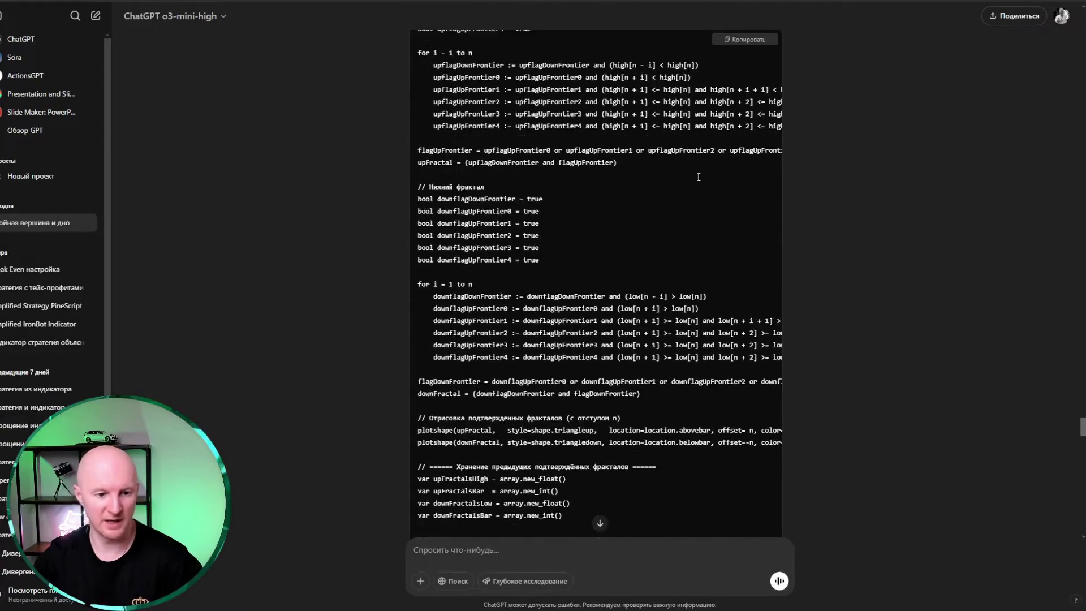
{"action": "scroll", "coordinate": [682, 184], "scroll_direction": "down", "scroll_amount": 15}
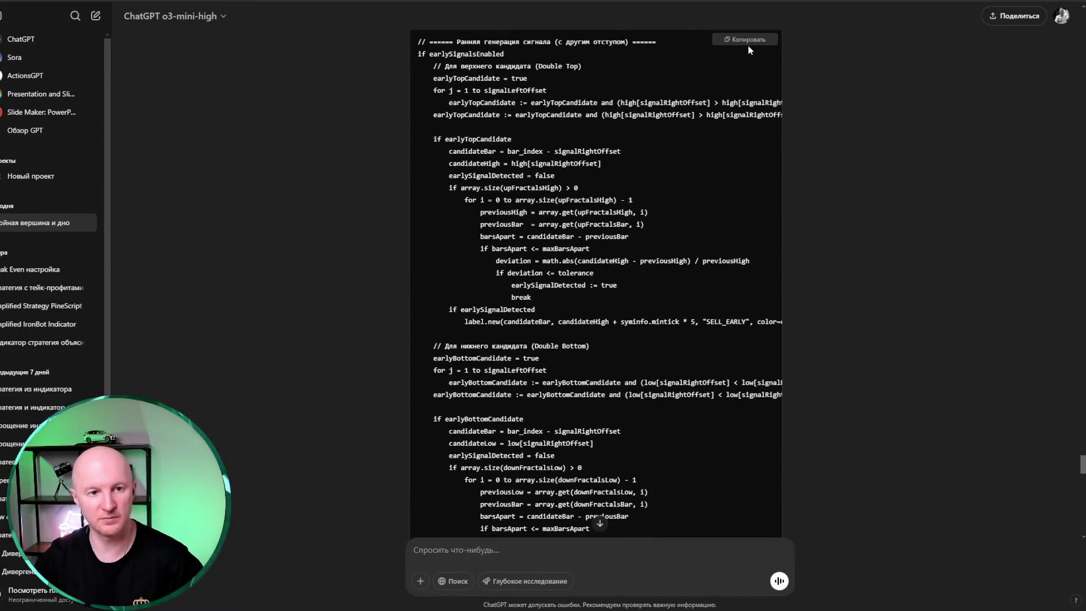
{"action": "key", "text": "alt+Tab"}
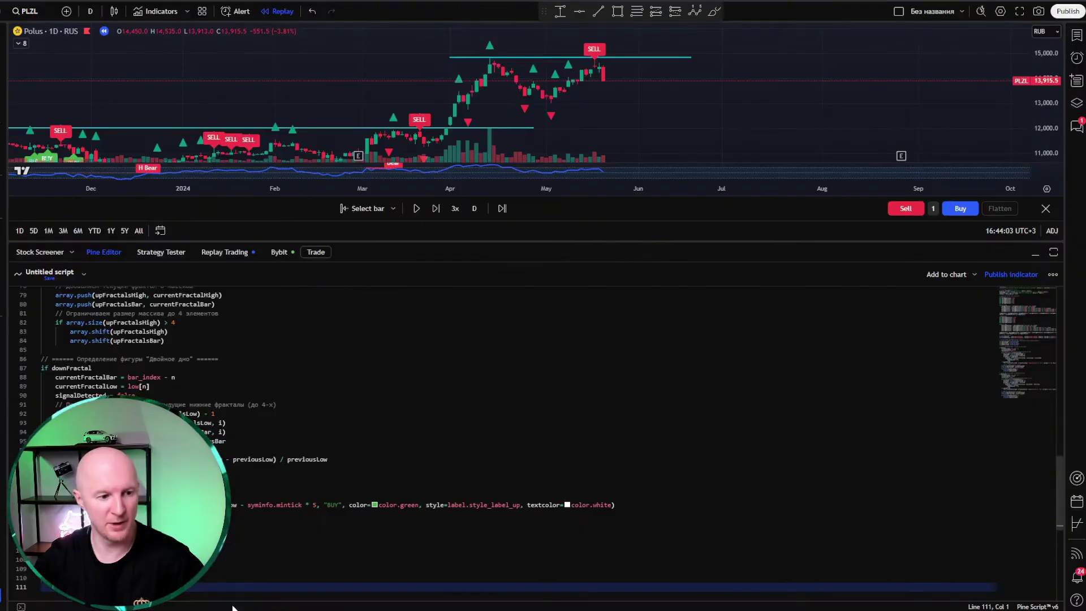
{"action": "key", "text": "ctrl+s"}
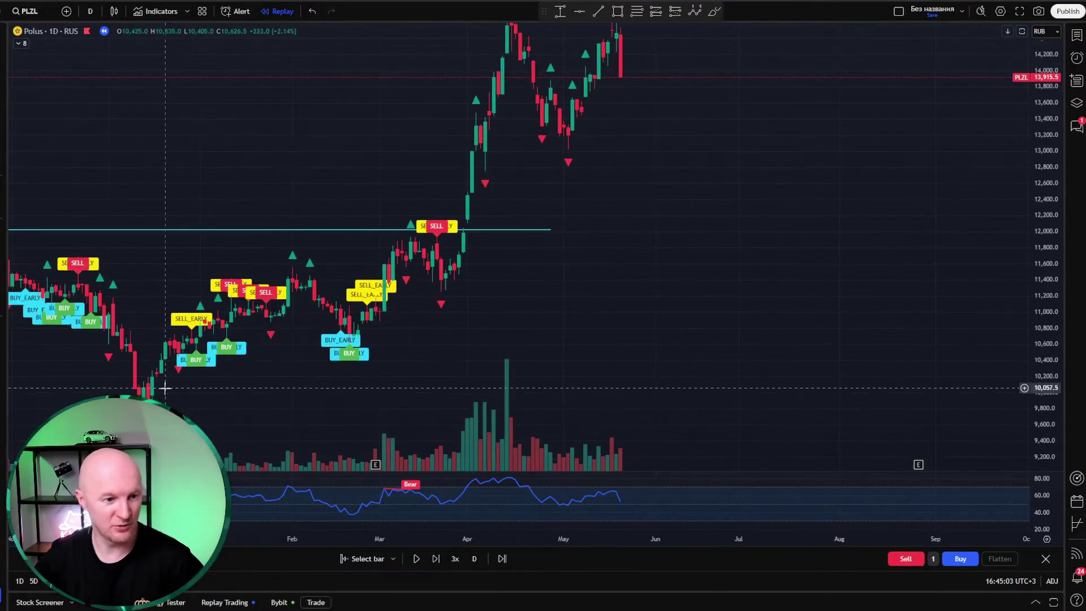
Step: Restart the replay from a bar just before the second peak of the April–May 2024 double top
{"action": "scroll", "coordinate": [621, 368], "scroll_direction": "up", "scroll_amount": 3}
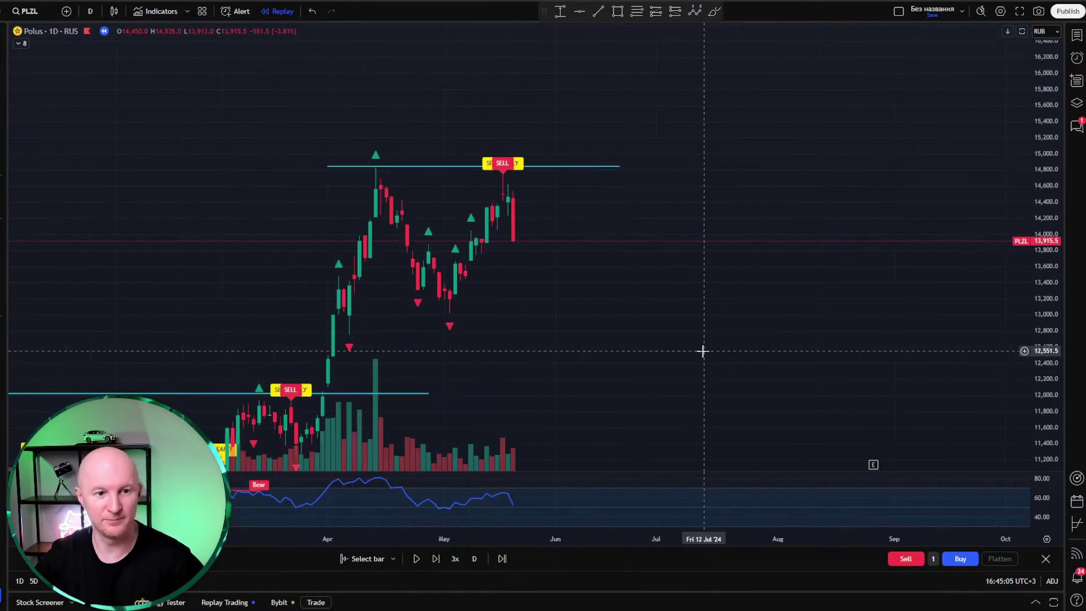
{"action": "left_click_drag", "start_coordinate": [511, 330], "coordinate": [554, 296]}
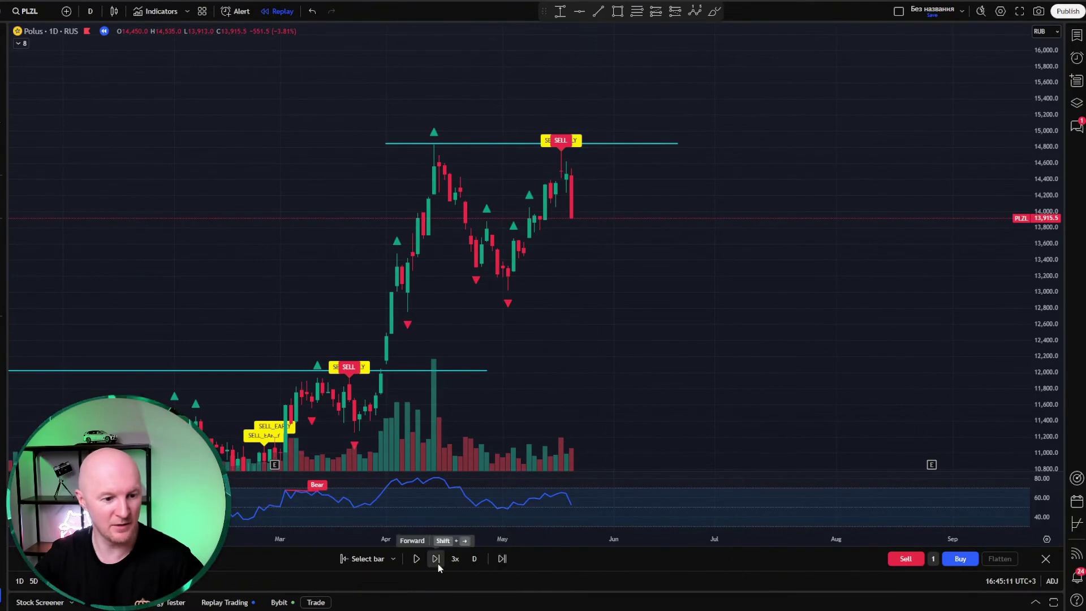
{"action": "left_click", "coordinate": [357, 562]}
{"action": "left_click", "coordinate": [554, 261]}
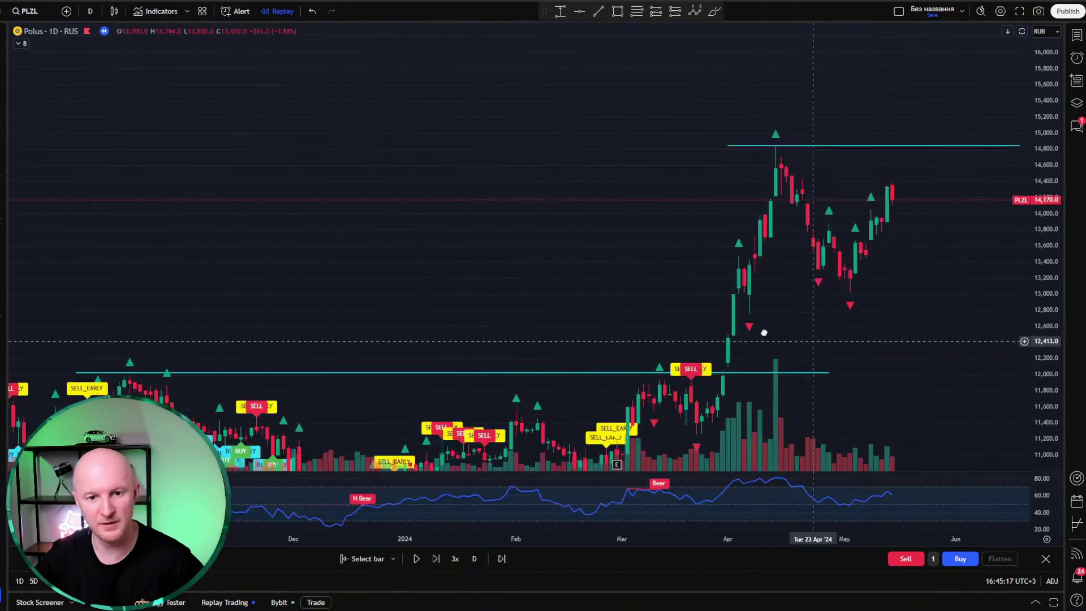
Step: Step the replay forward bar by bar past the second peak to compare SELL_EARLY and SELL timing, and exit Bar Replay
{"action": "left_click", "coordinate": [436, 566]}
{"action": "left_click", "coordinate": [436, 566]}
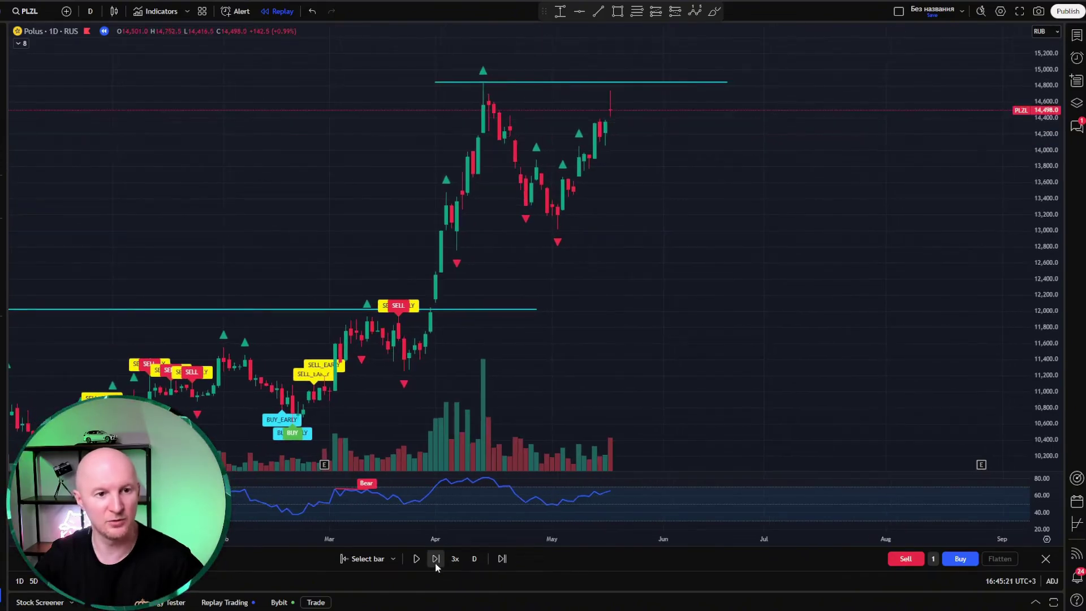
{"action": "left_click", "coordinate": [436, 567]}
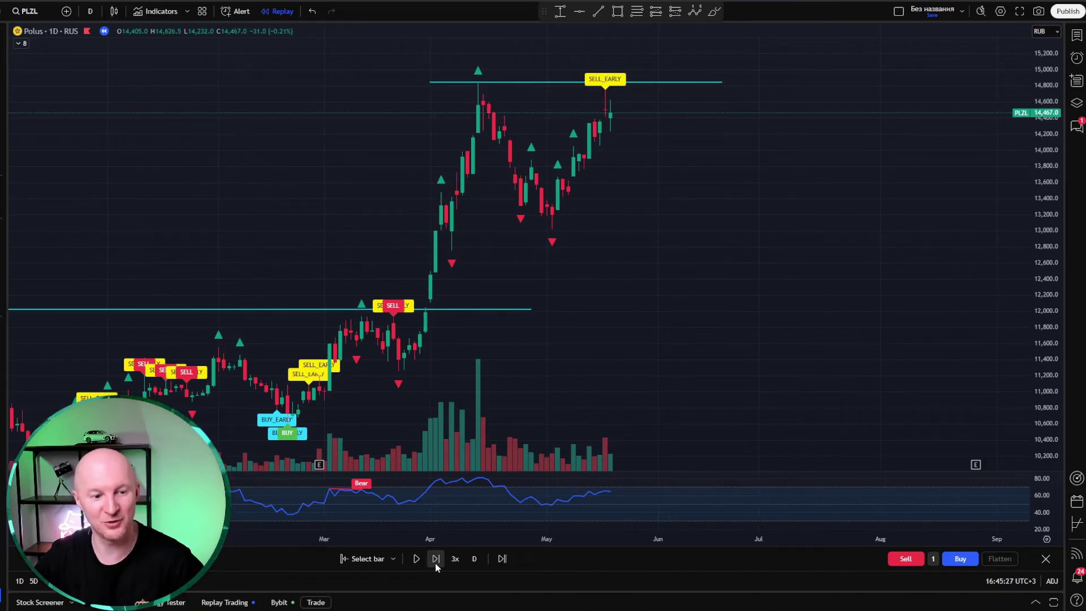
{"action": "left_click", "coordinate": [437, 567]}
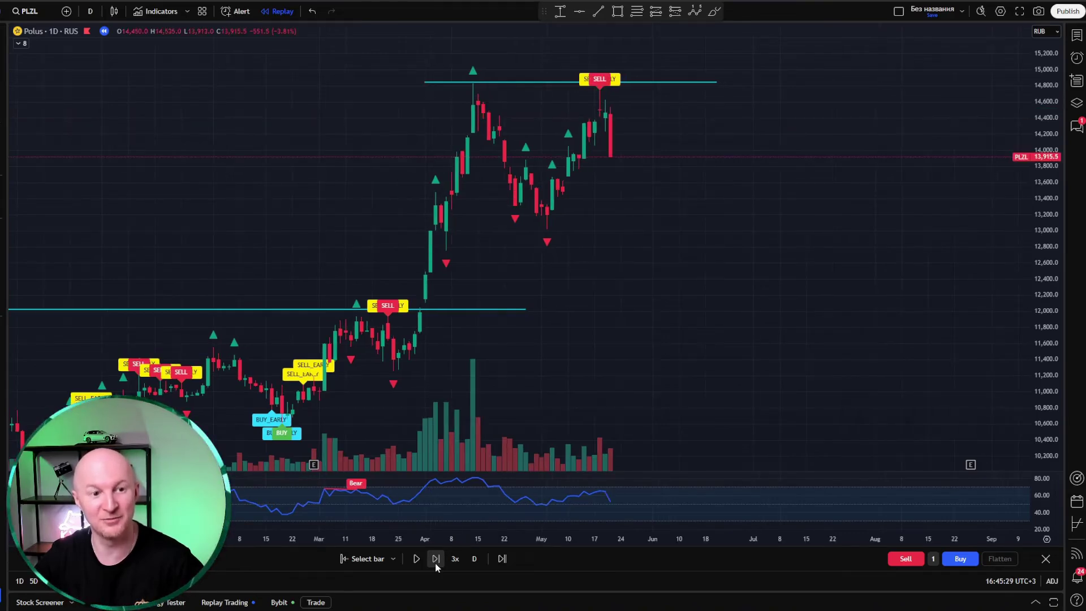
{"action": "left_click", "coordinate": [436, 561]}
{"action": "left_click", "coordinate": [437, 560]}
{"action": "left_click", "coordinate": [436, 560]}
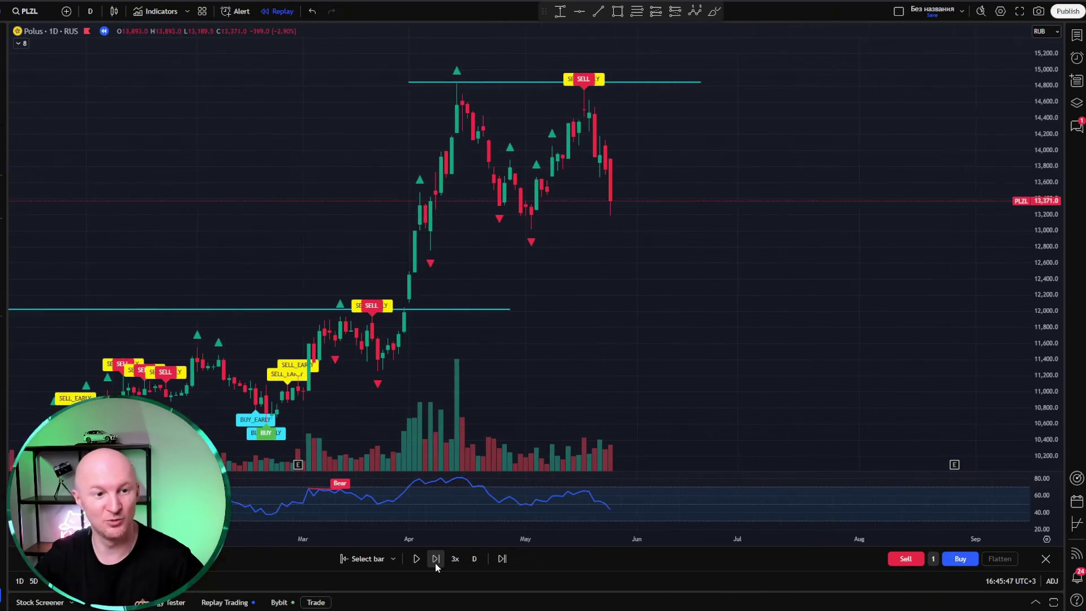
{"action": "left_click", "coordinate": [436, 560]}
{"action": "left_click", "coordinate": [436, 560]}
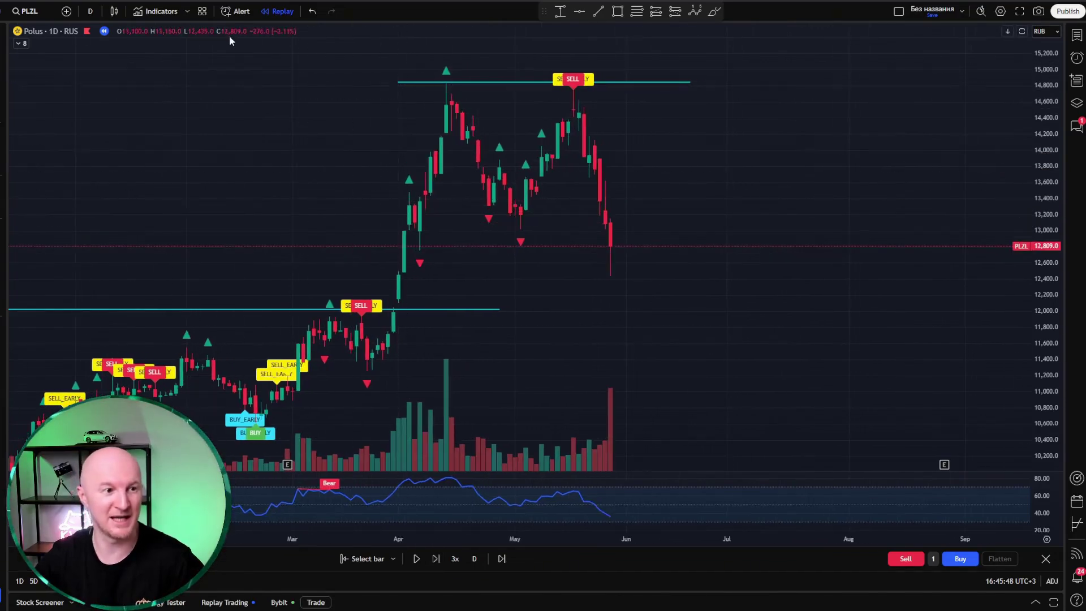
{"action": "left_click", "coordinate": [277, 16]}
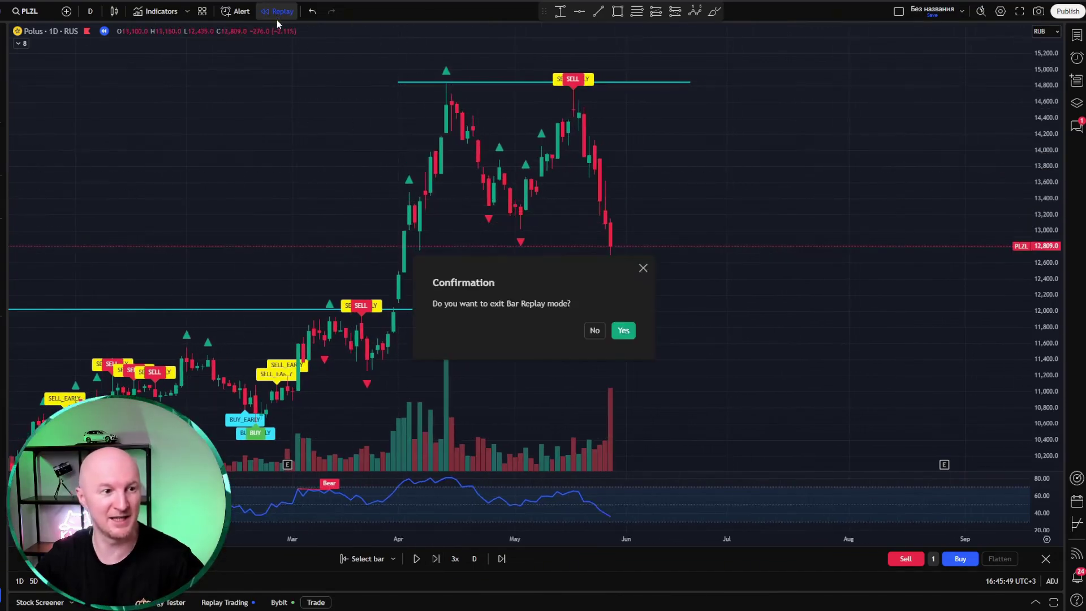
{"action": "left_click", "coordinate": [624, 331]}
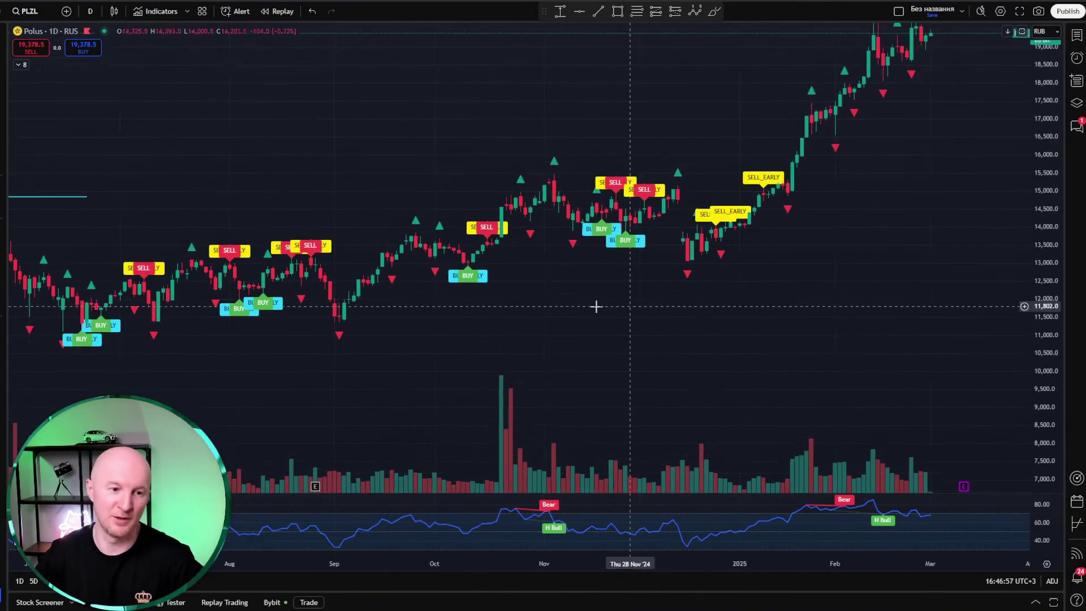
Step: Circle the April 2024 price peak and the matching oscillator peak below it with the Brush tool
{"action": "left_click_drag", "start_coordinate": [340, 340], "coordinate": [643, 371]}
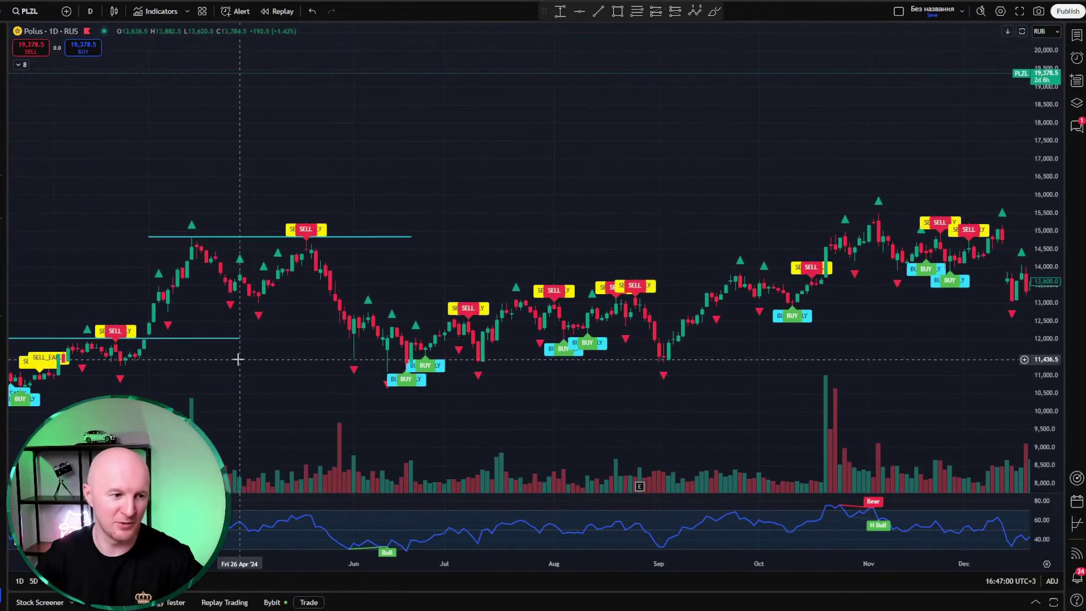
{"action": "double_click", "coordinate": [1046, 385]}
{"action": "left_click_drag", "start_coordinate": [375, 273], "coordinate": [606, 151]}
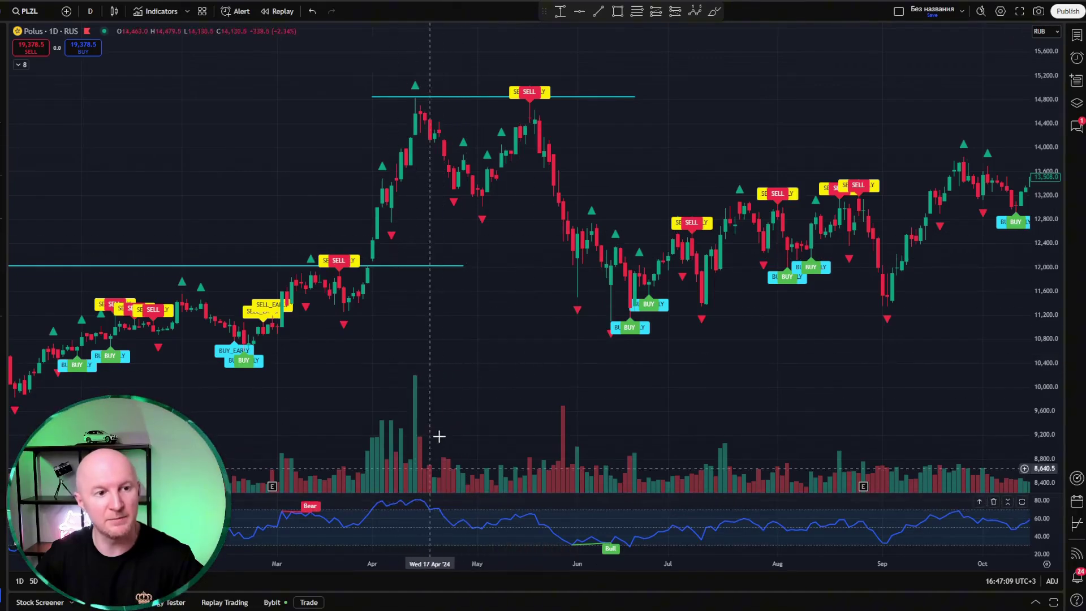
{"action": "left_click", "coordinate": [714, 11]}
{"action": "mouse_move", "coordinate": [463, 86]}
{"action": "left_mouse_down"}
{"action": "mouse_move", "coordinate": [393, 127]}
{"action": "mouse_move", "coordinate": [441, 78]}
{"action": "left_mouse_up"}
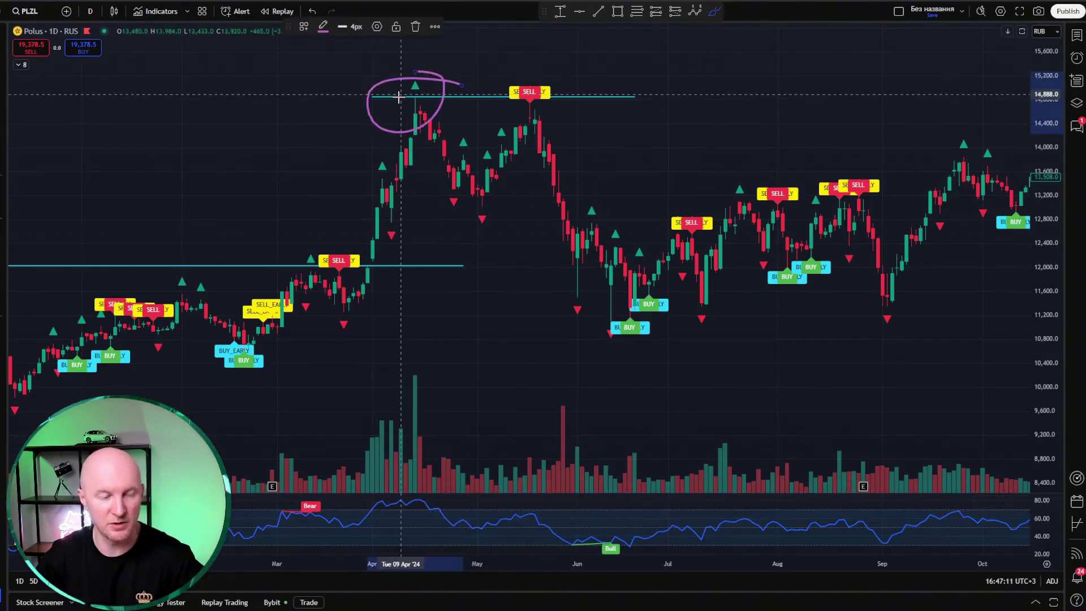
{"action": "left_click_drag", "start_coordinate": [416, 505], "coordinate": [432, 496]}
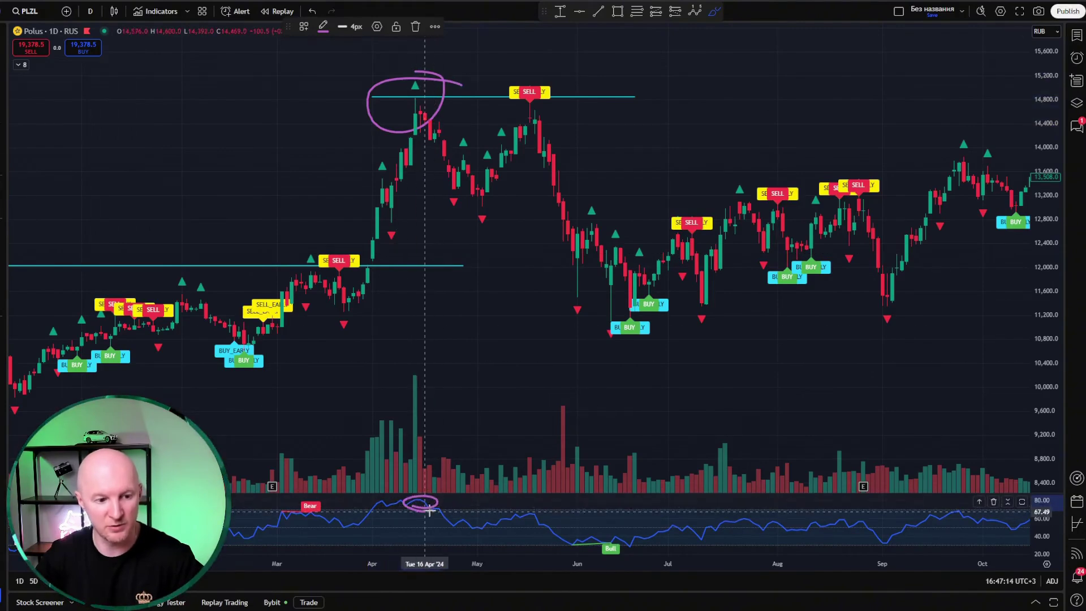